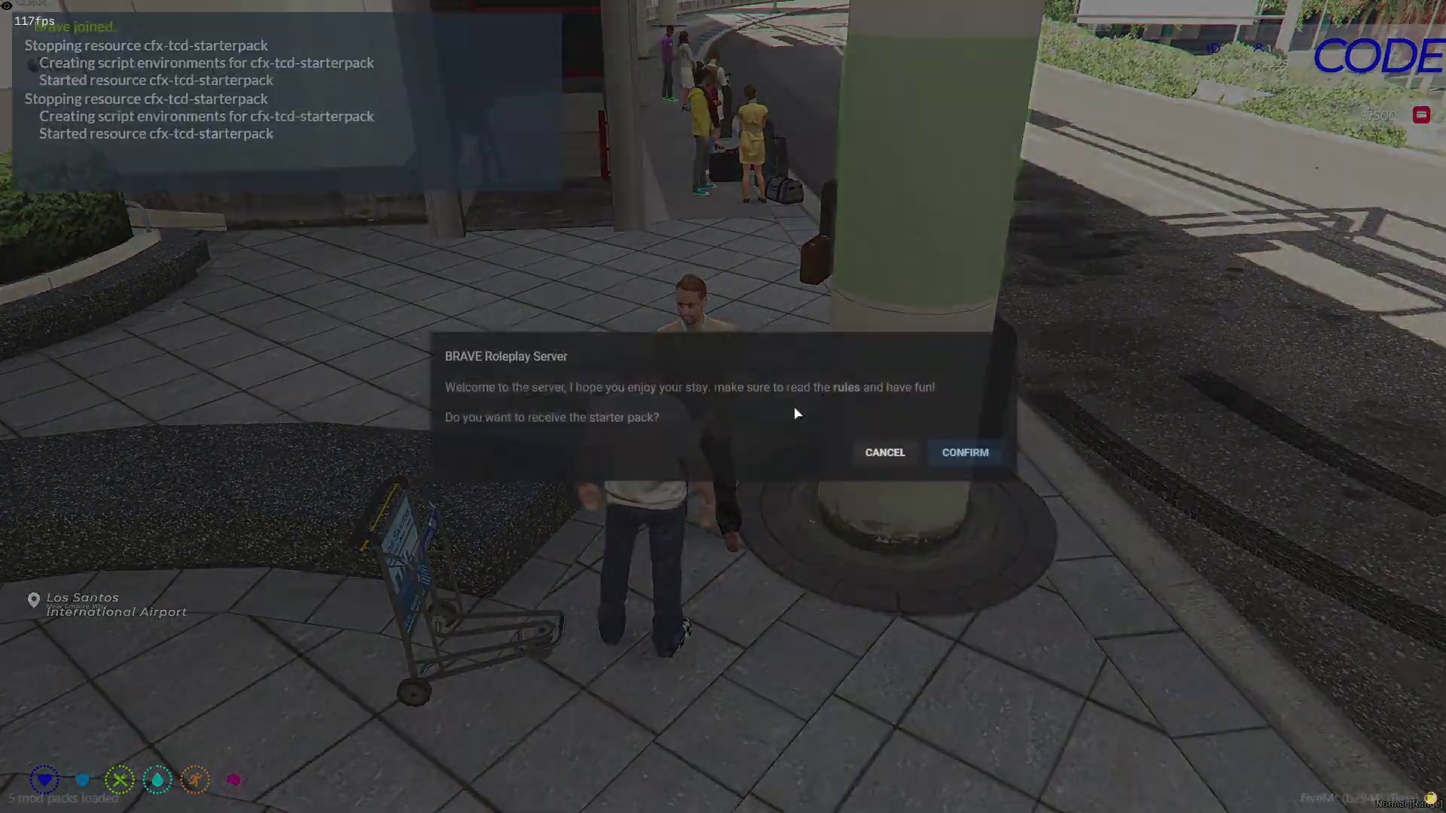
Confirm the starter pack offer, check the received items and drive the new starter car
left_click(966, 452)
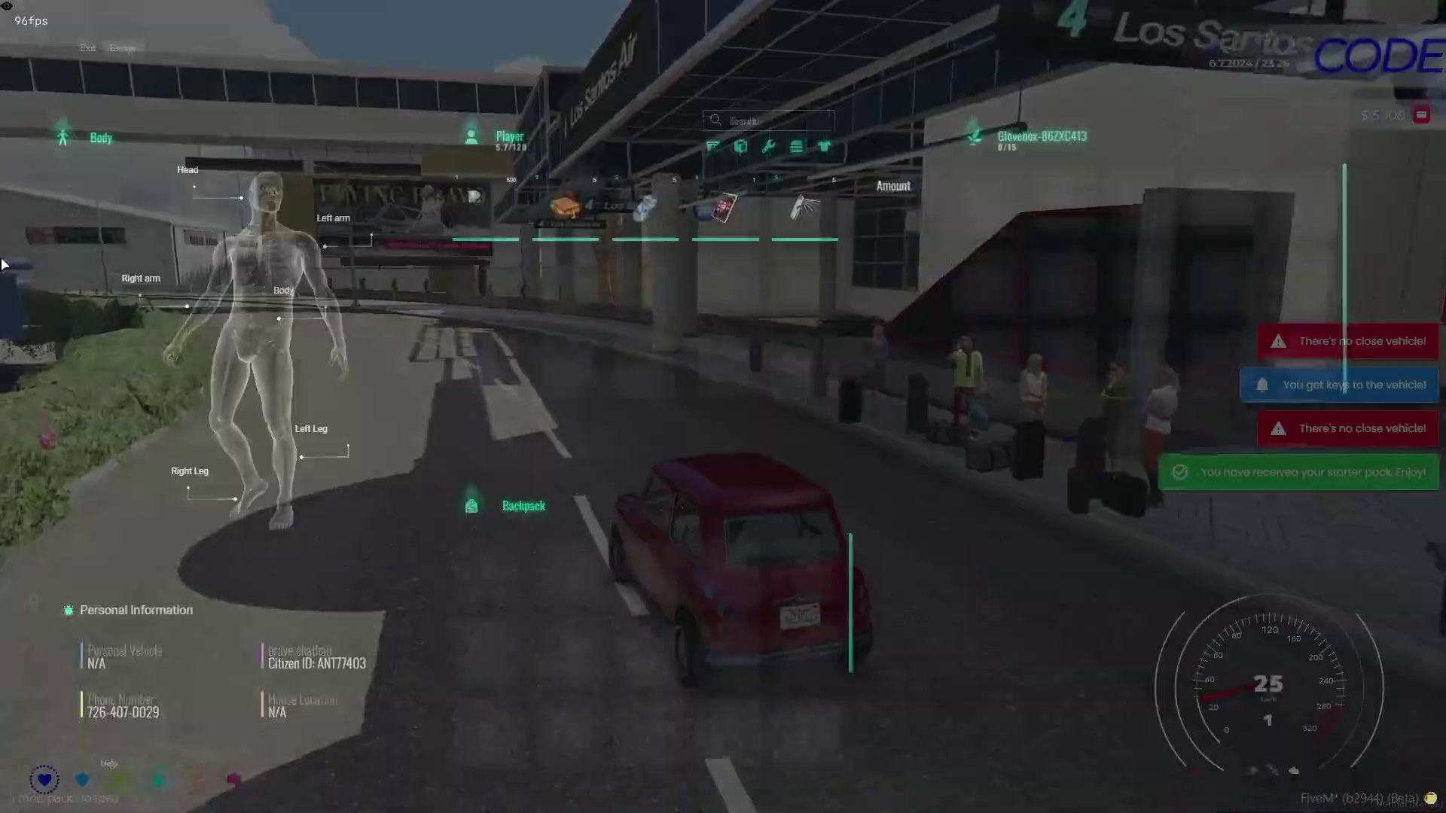
key("Escape")
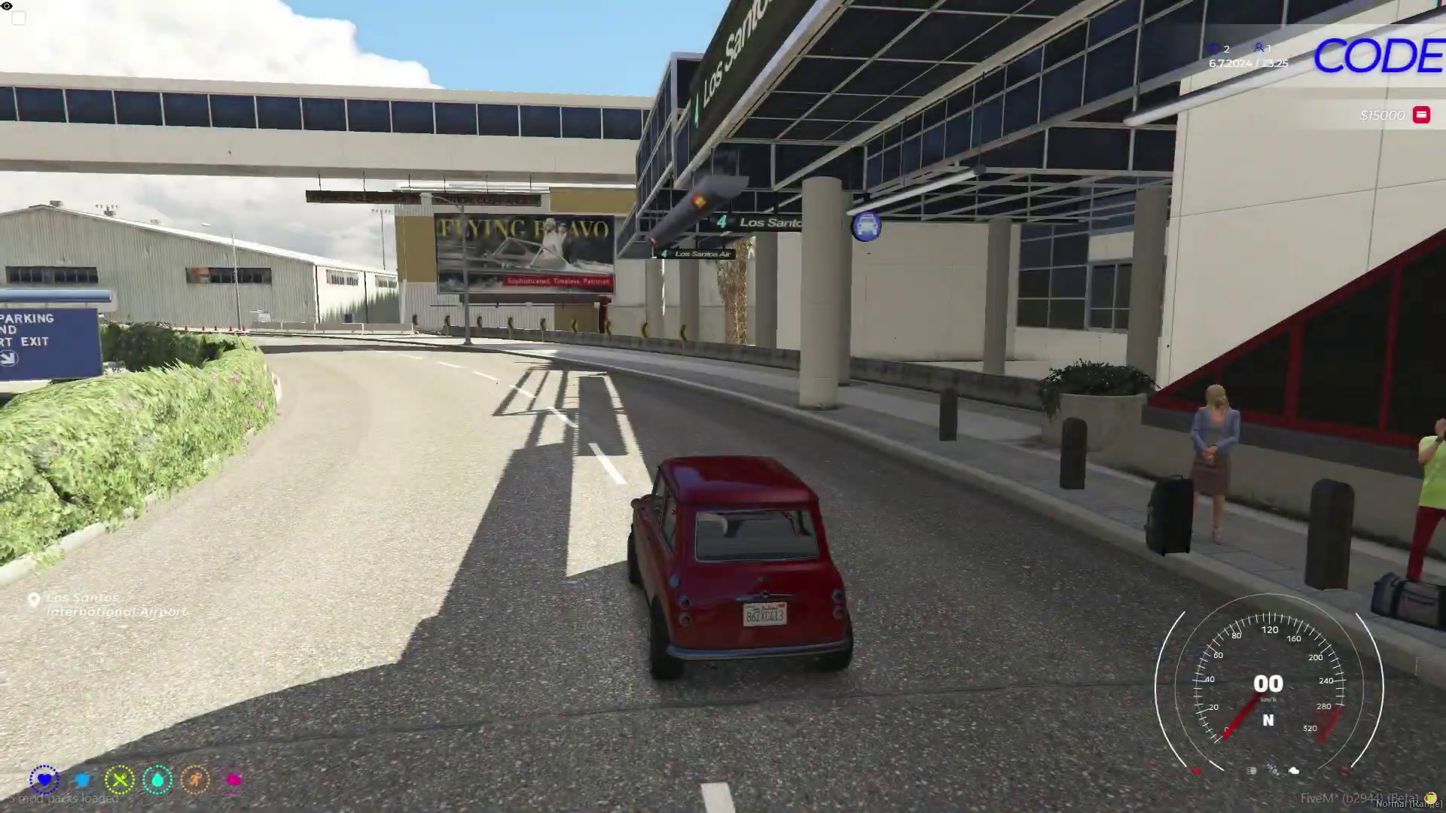
key("w")
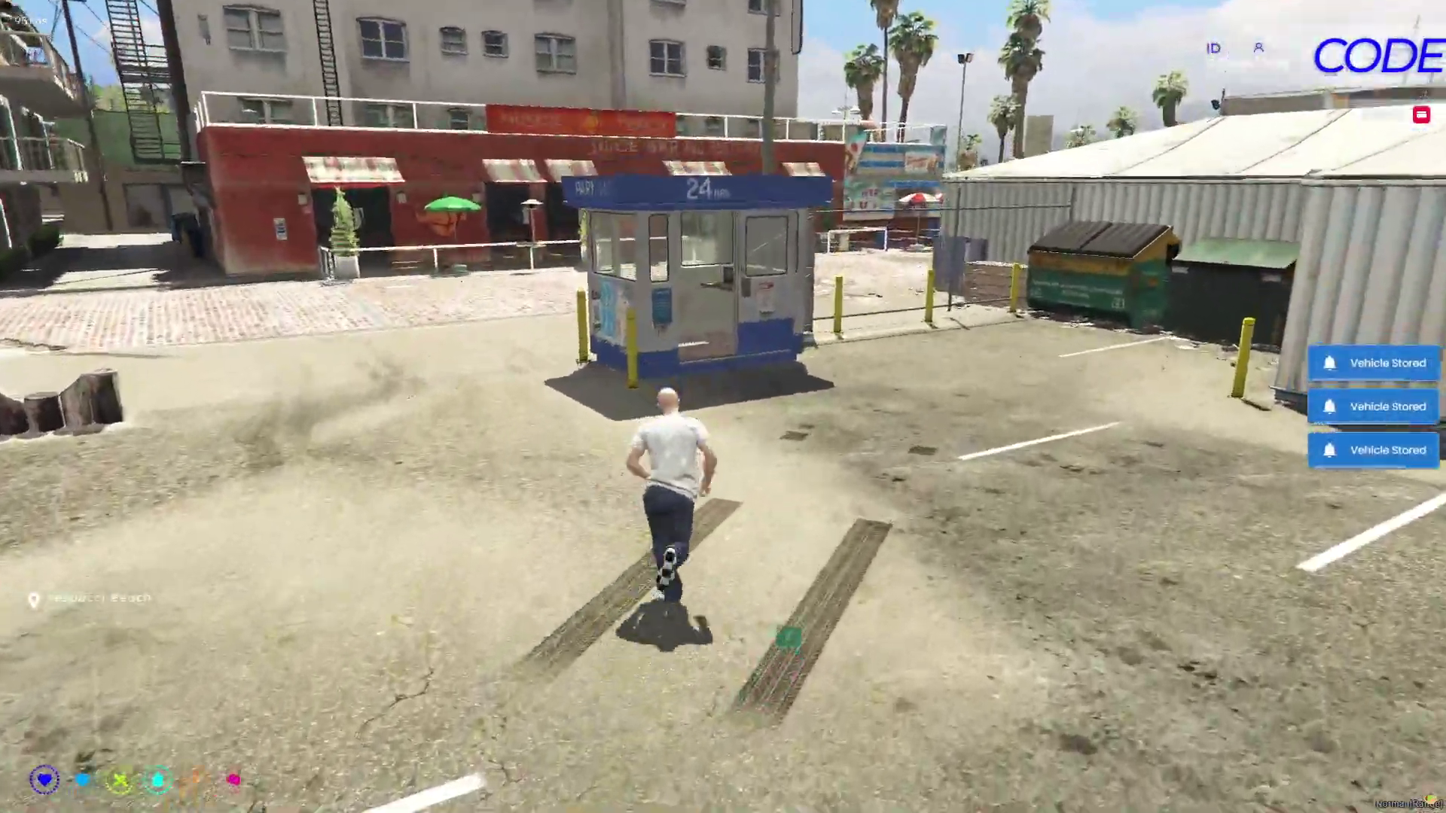
Take the stored Issi Classic out of the Beach Parking garage and drive it through the streets
key("e")
double_click(472, 385)
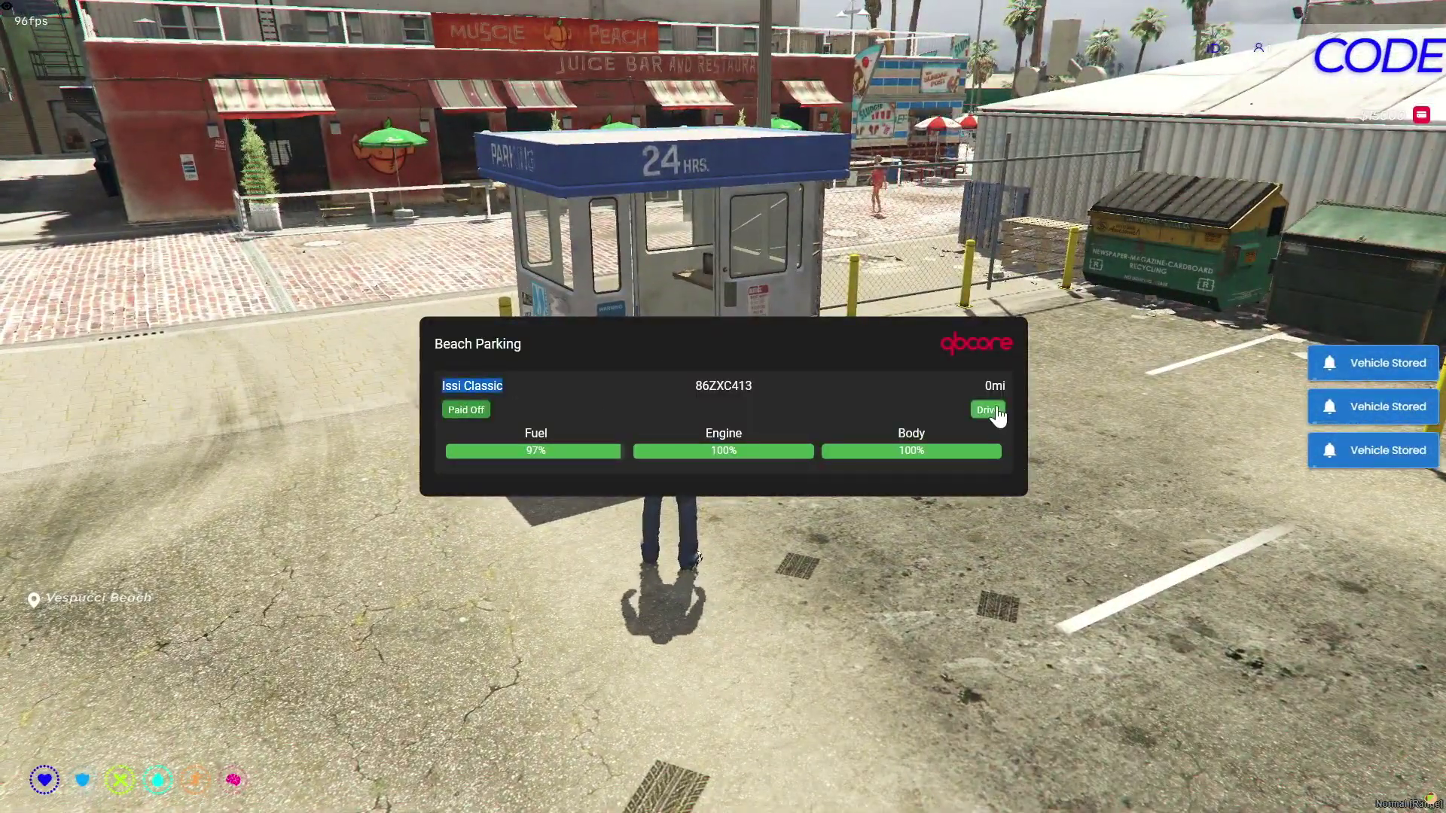
left_click(987, 409)
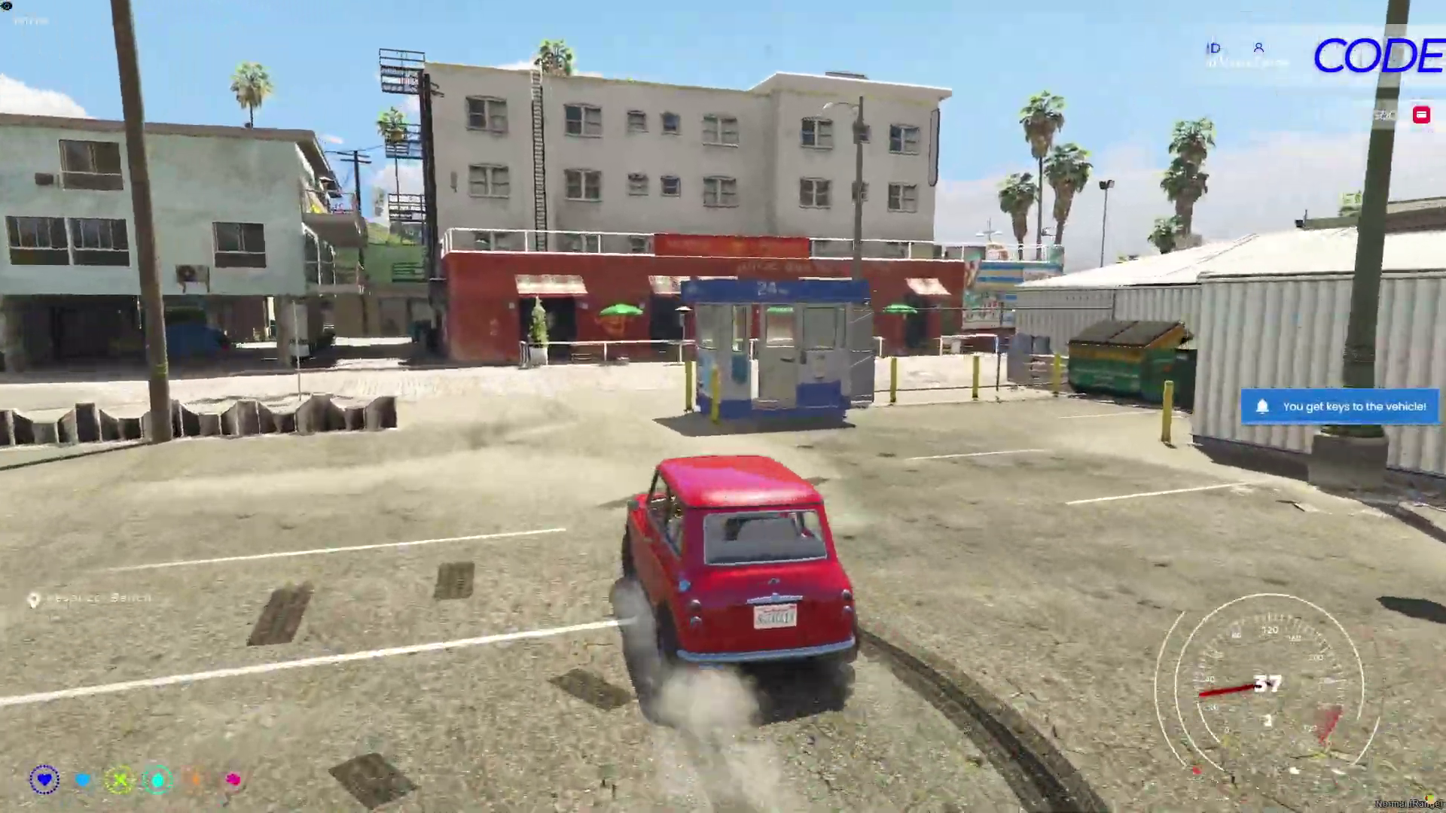
key("w")
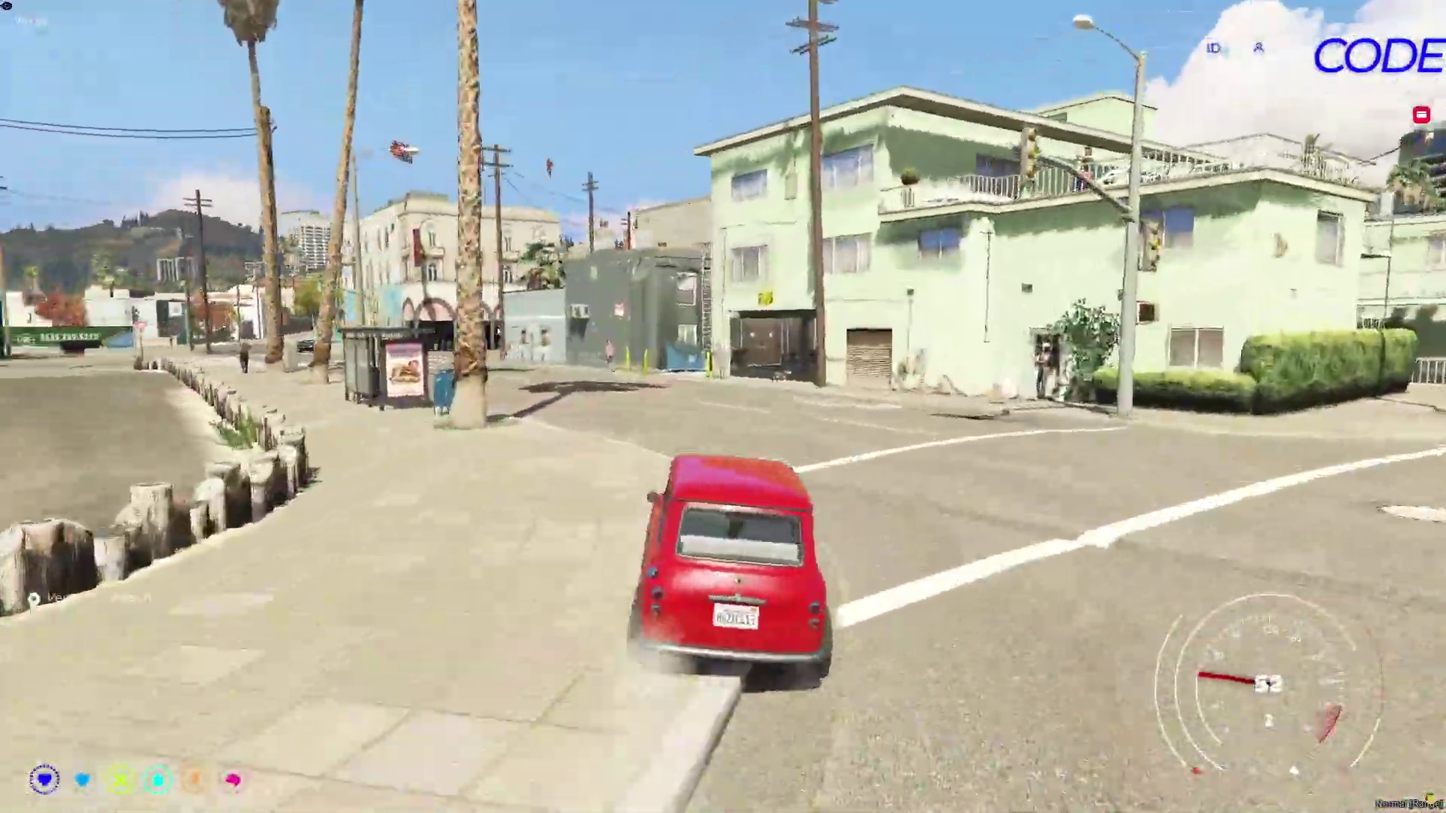
key("w")
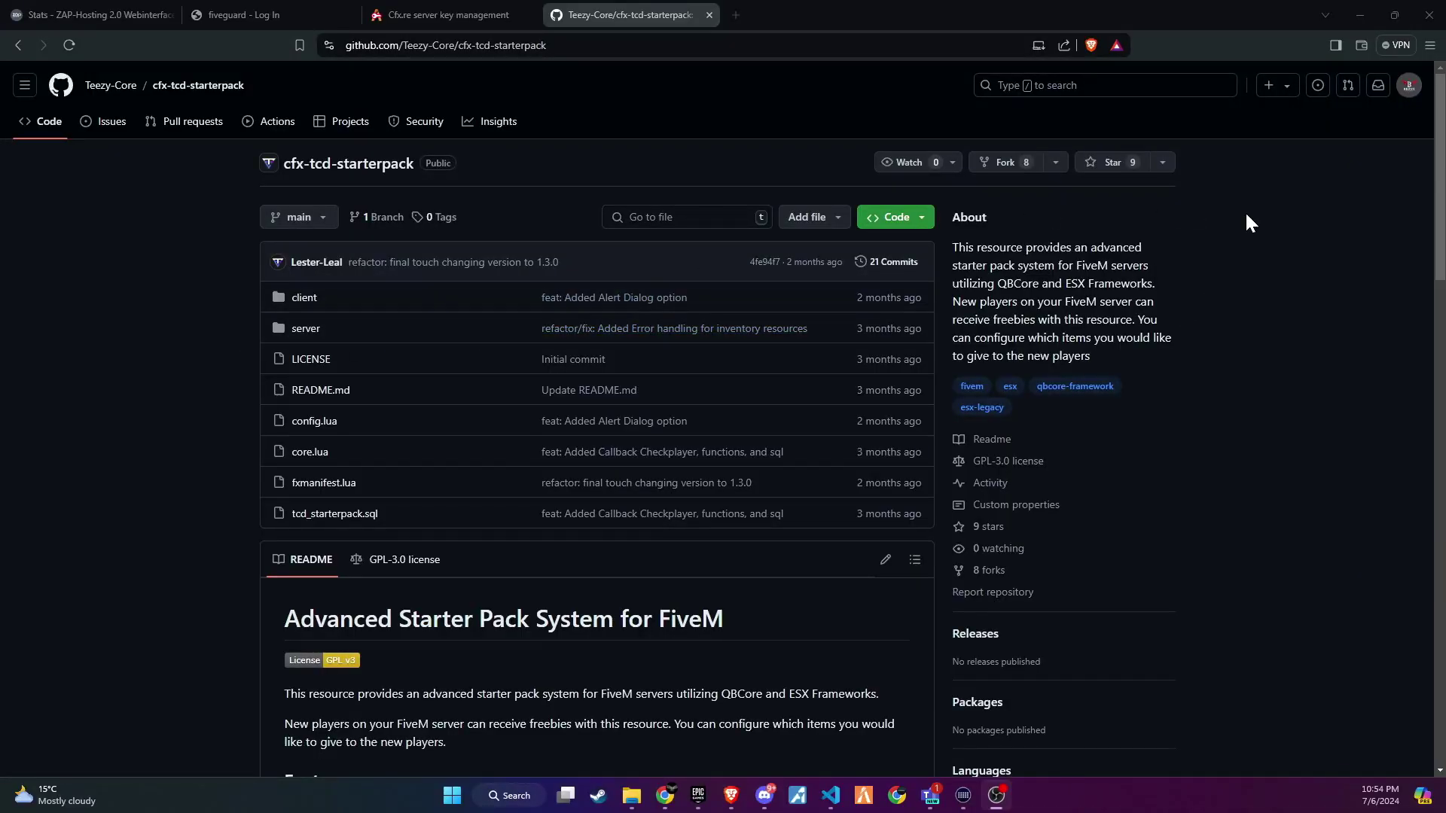
Download cfx-tcd-starterpack-main.zip from the repository's Code menu and save it
left_click(882, 217)
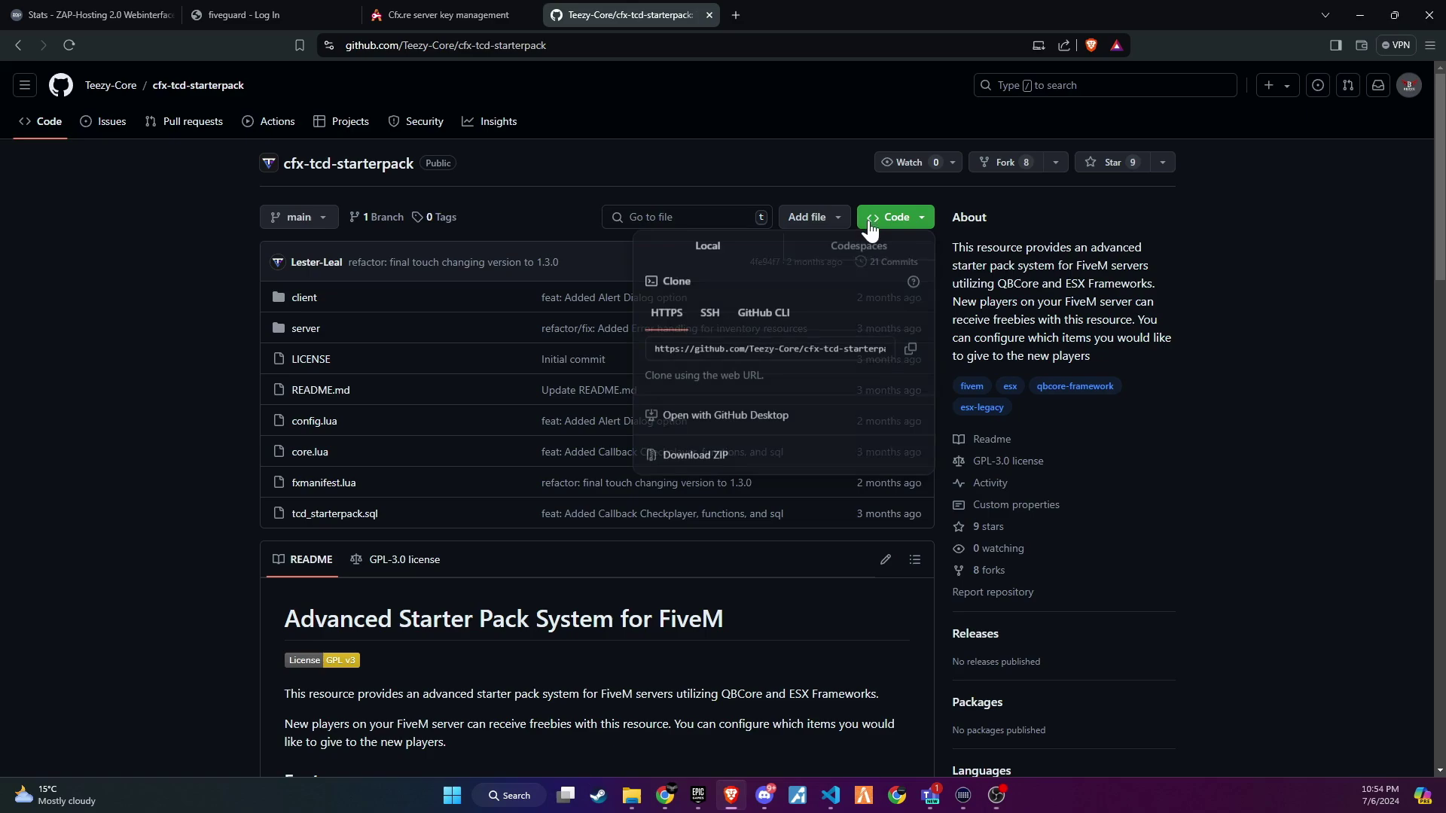
left_click(694, 454)
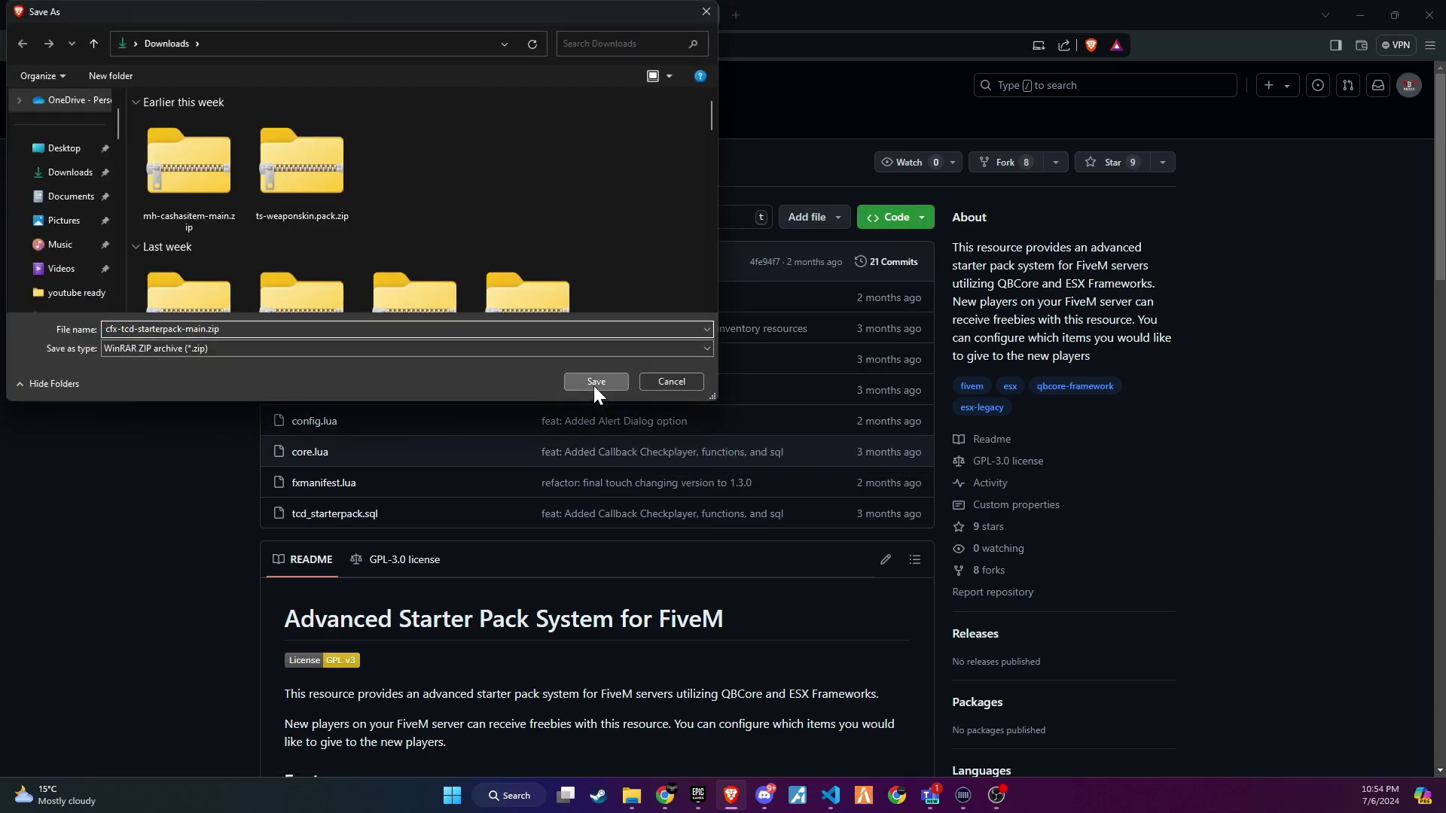
left_click(595, 384)
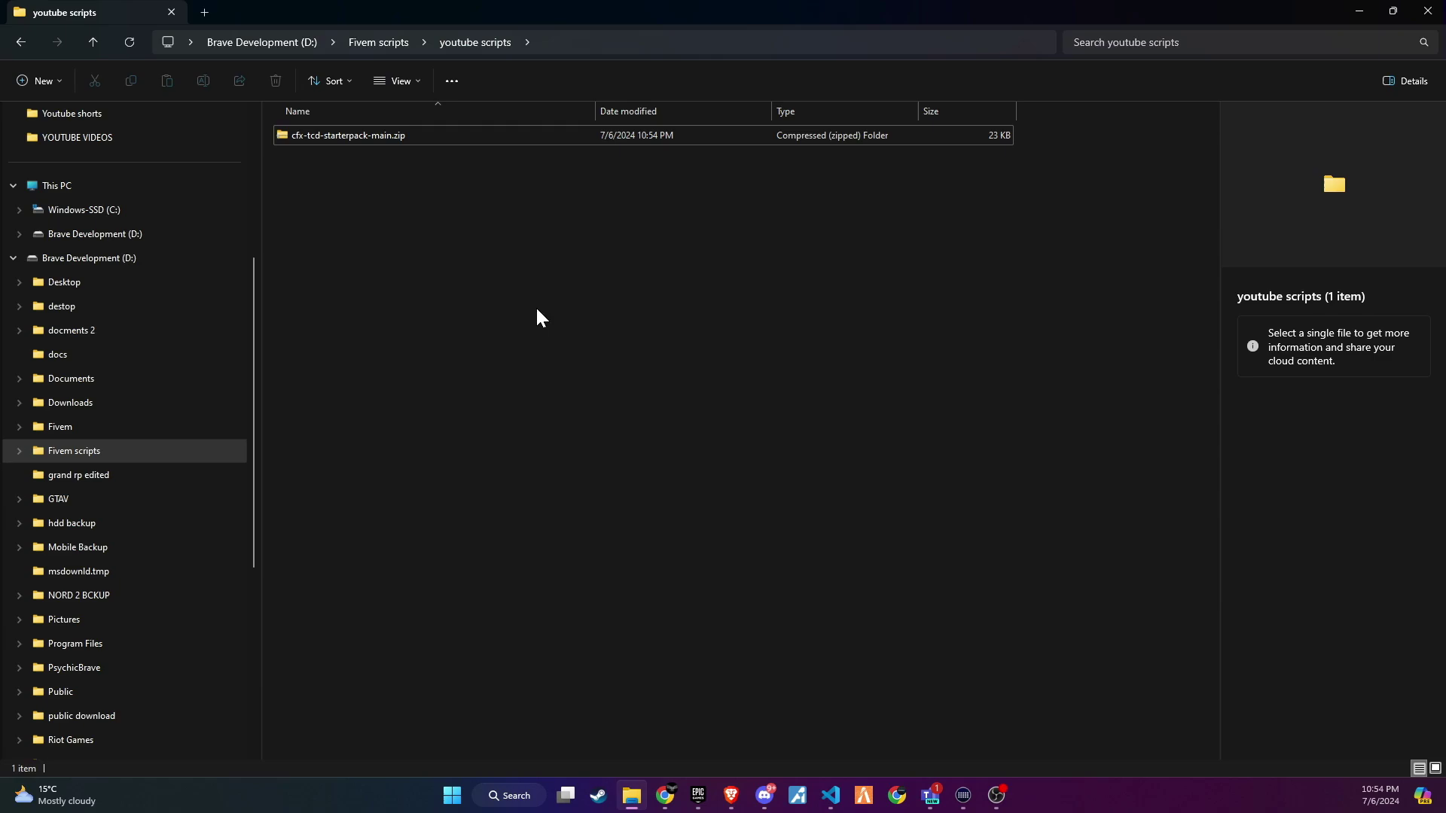
Extract cfx-tcd-starterpack-main.zip with WinRAR Extract Here and select the resulting folder
left_click(416, 137)
right_click(420, 137)
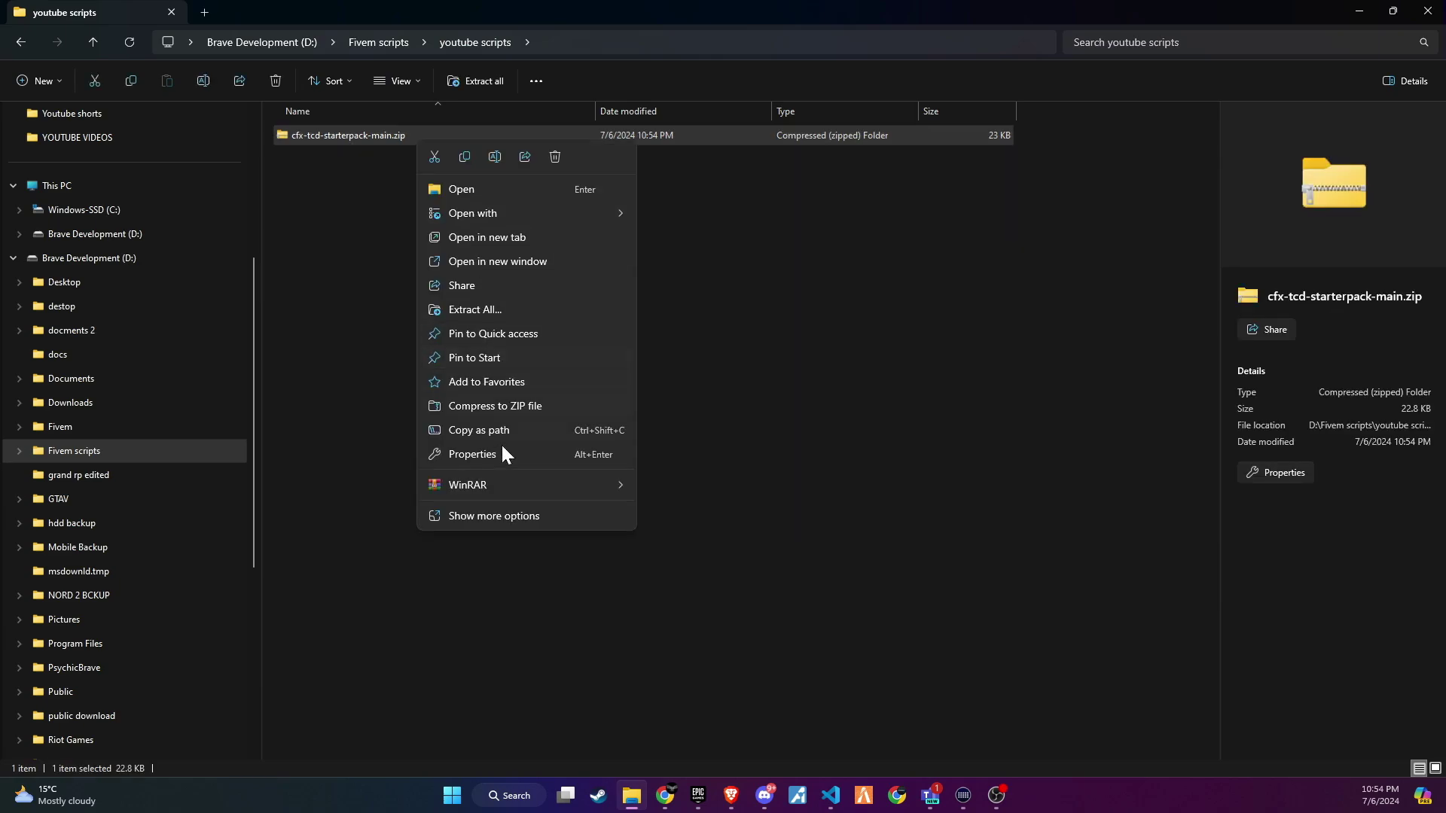
mouse_move(469, 484)
left_click(700, 558)
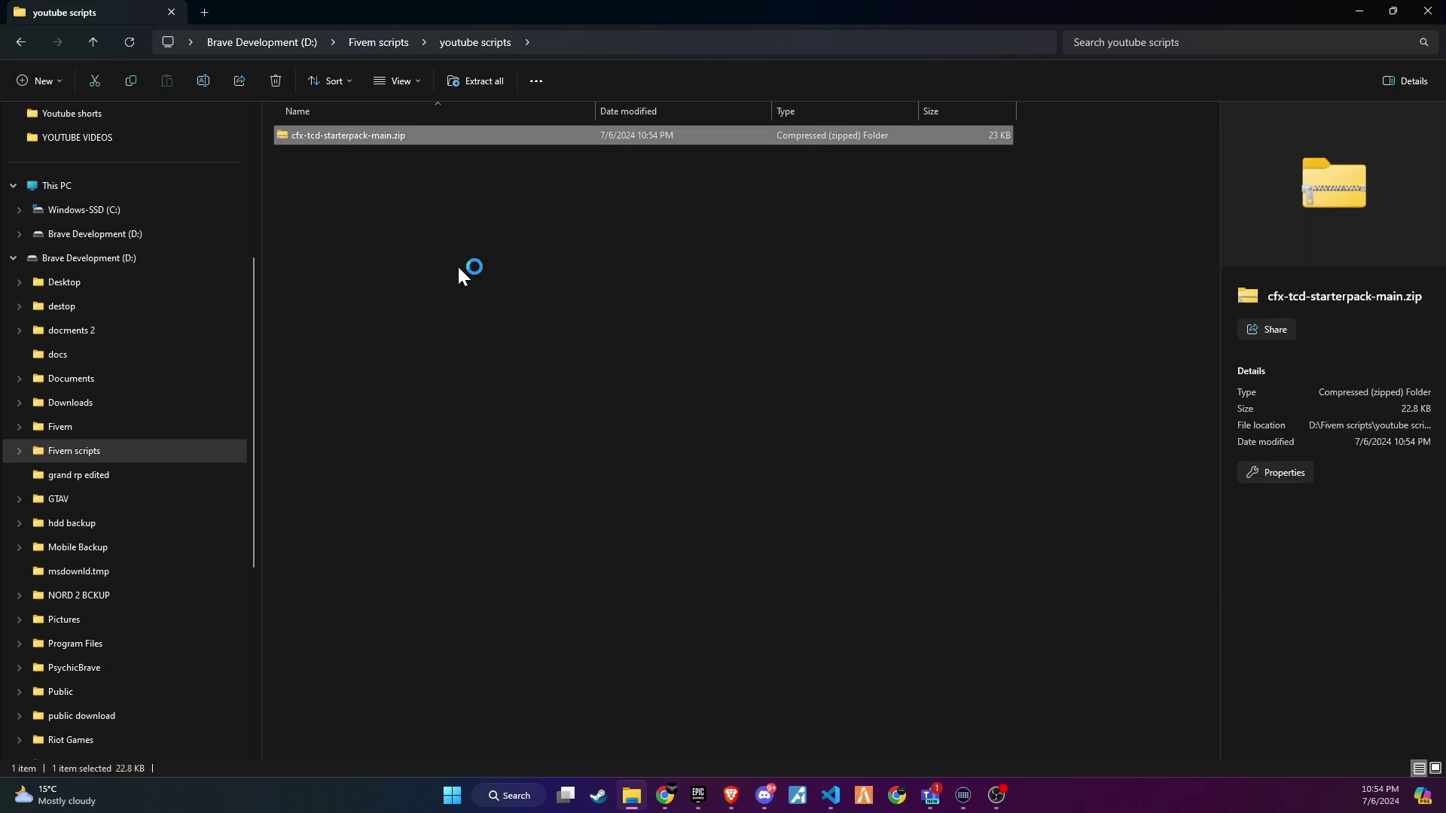
left_click(381, 134)
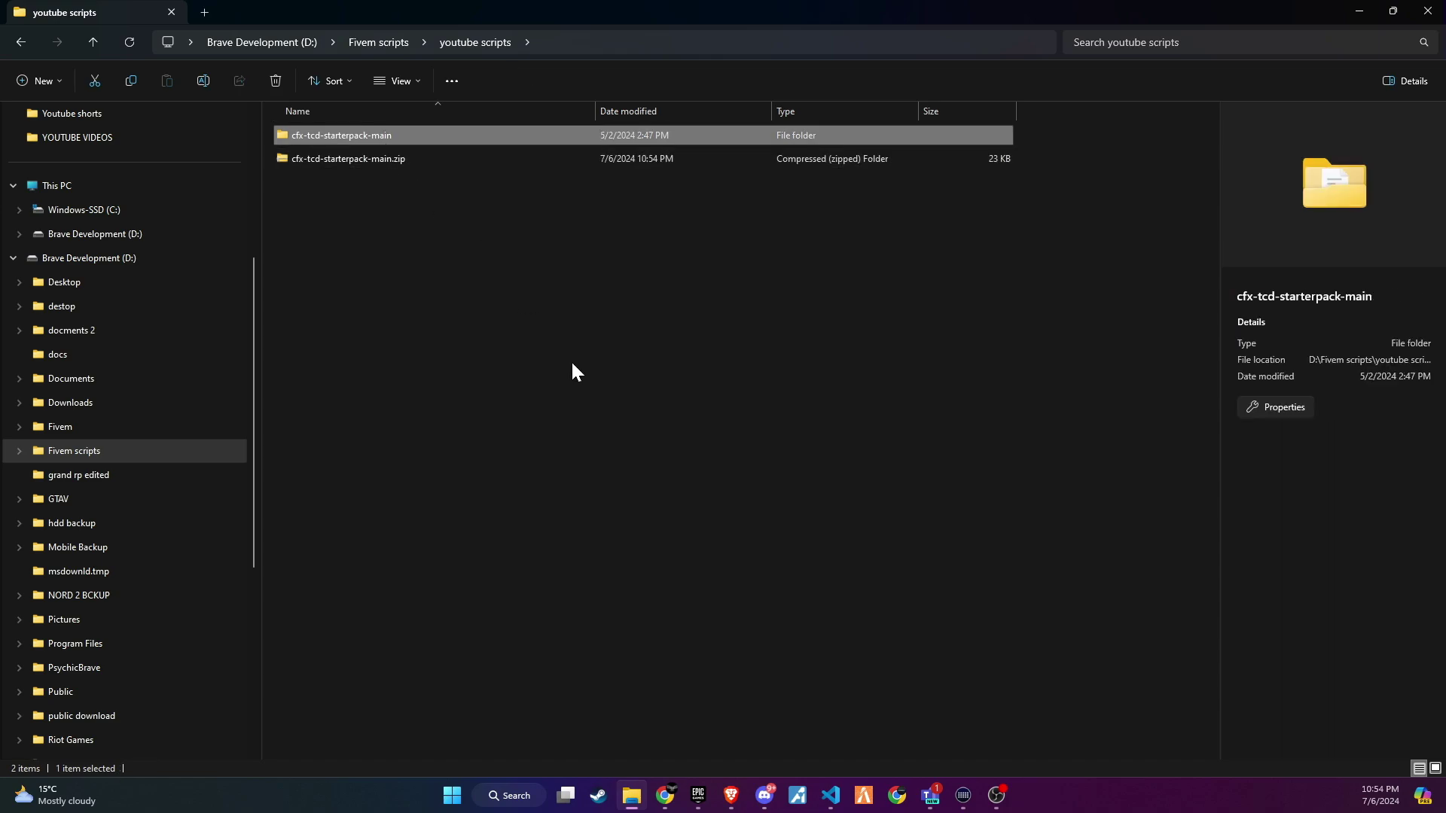
Browse into Fivem > txData > QBCoreFramework_0FB8EA.base > resources > [v4]
left_click(60, 427)
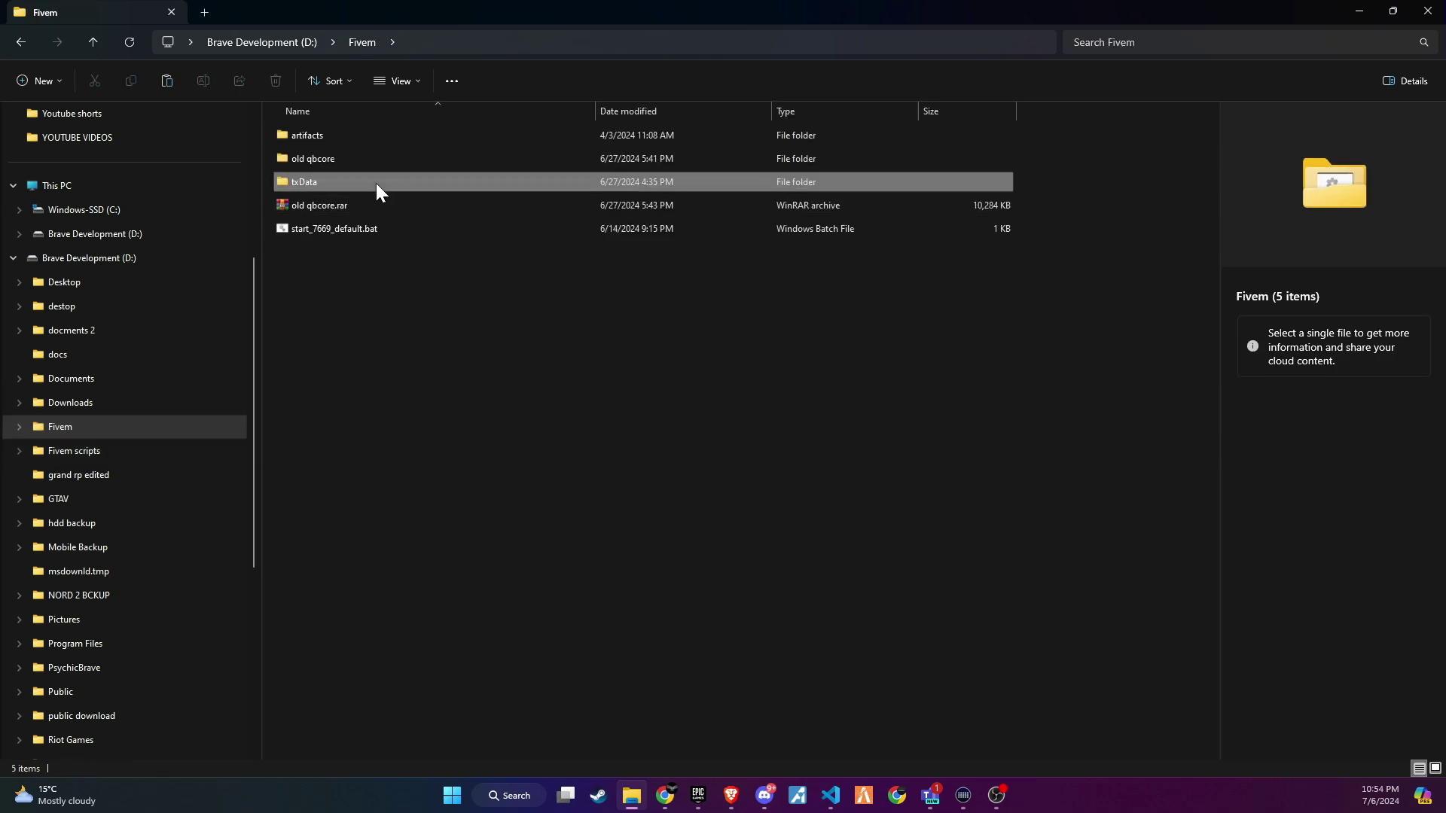
double_click(376, 184)
double_click(378, 158)
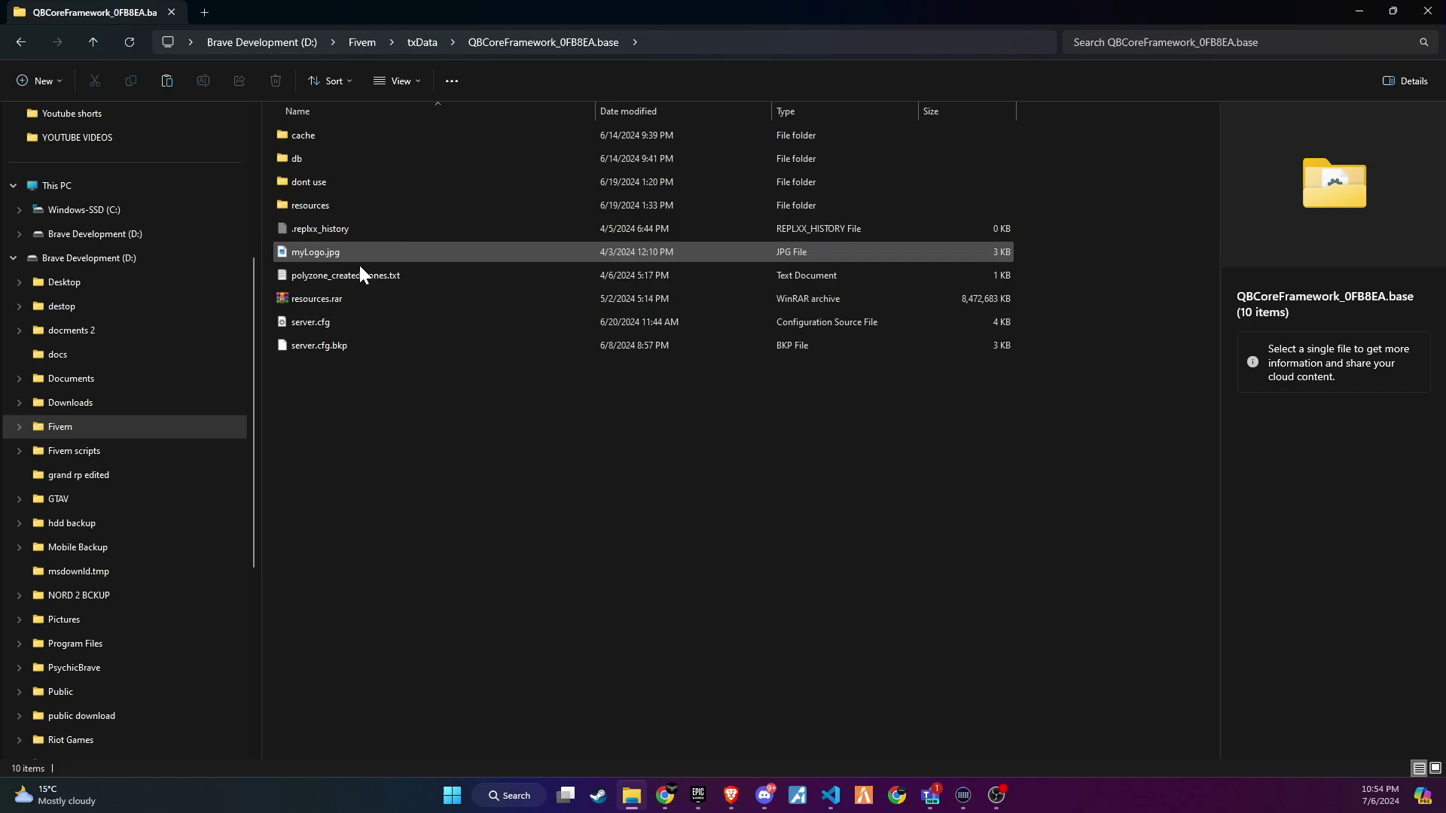
double_click(356, 209)
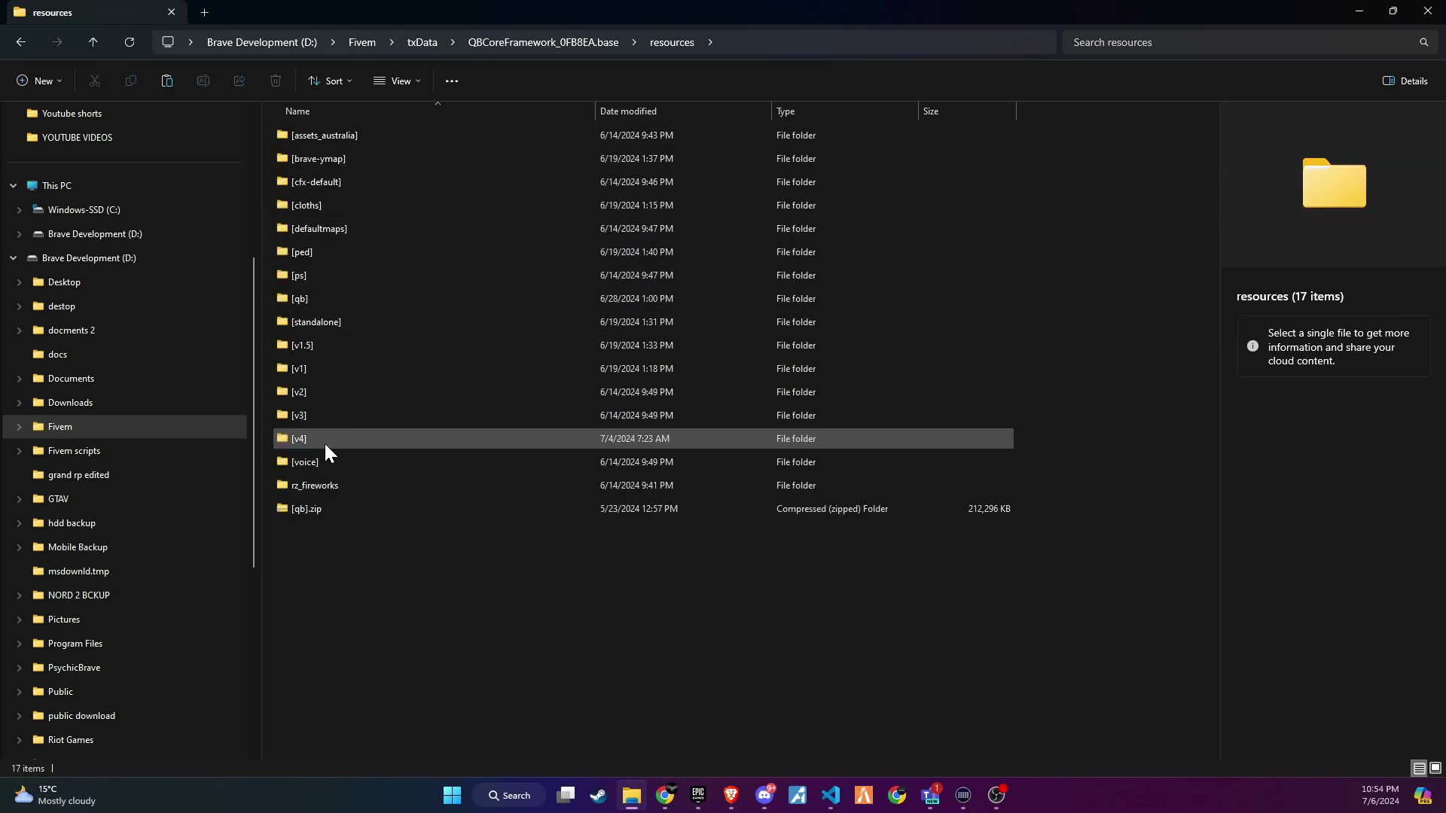
double_click(324, 442)
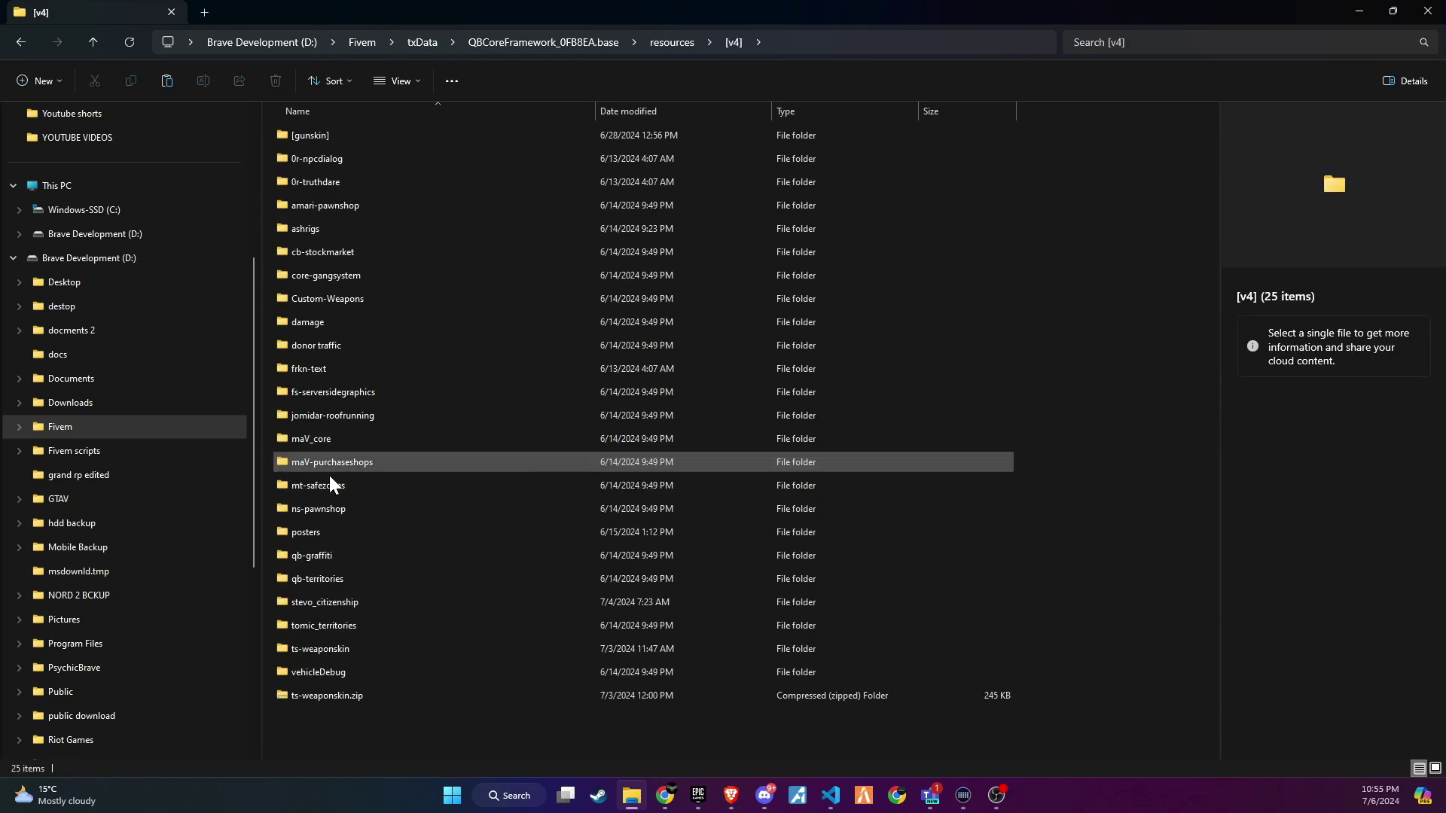
Rename the starter pack folder to cfx-tcd-starterpack by removing the -main ending
right_click(313, 733)
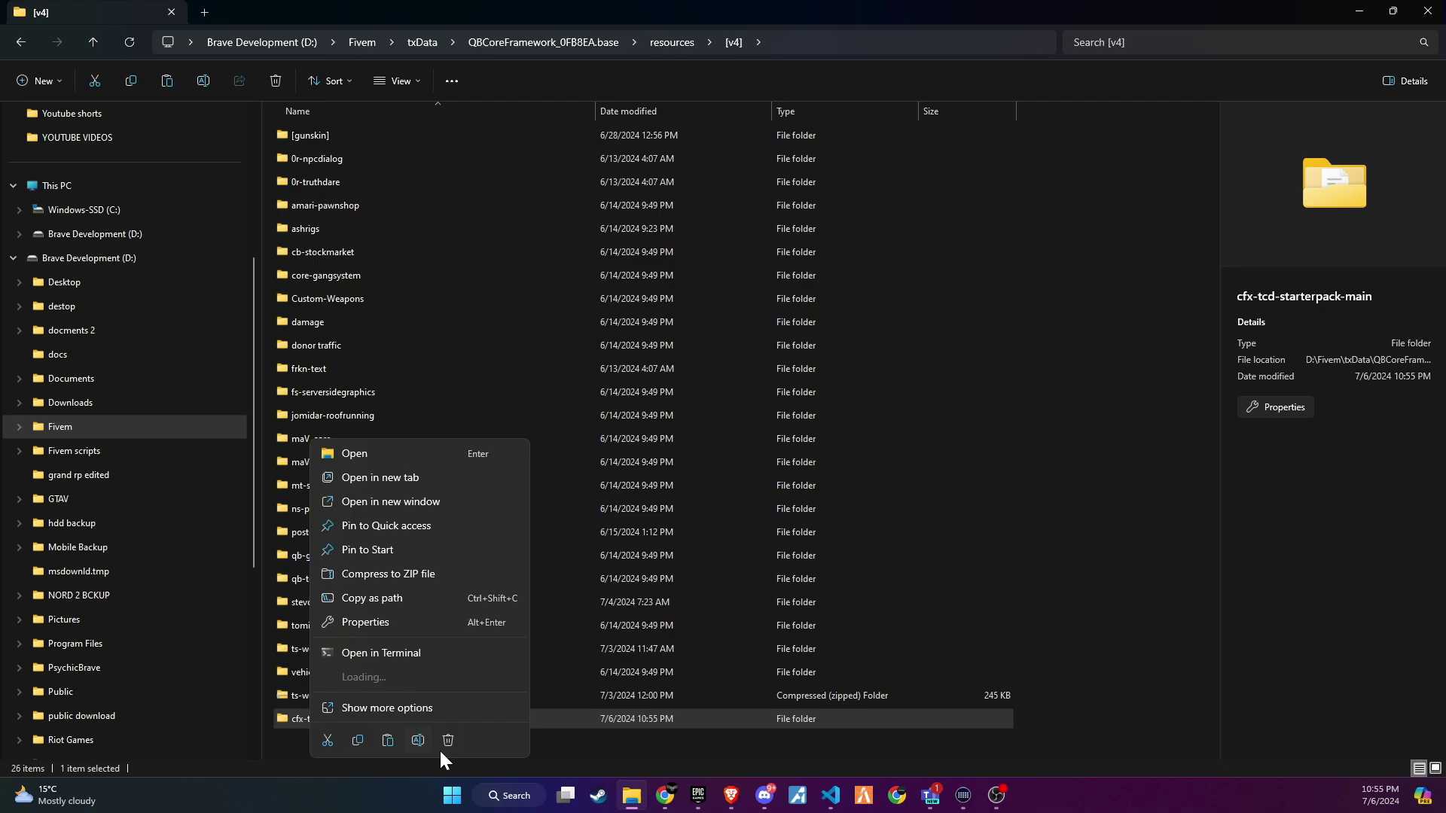
left_click(423, 744)
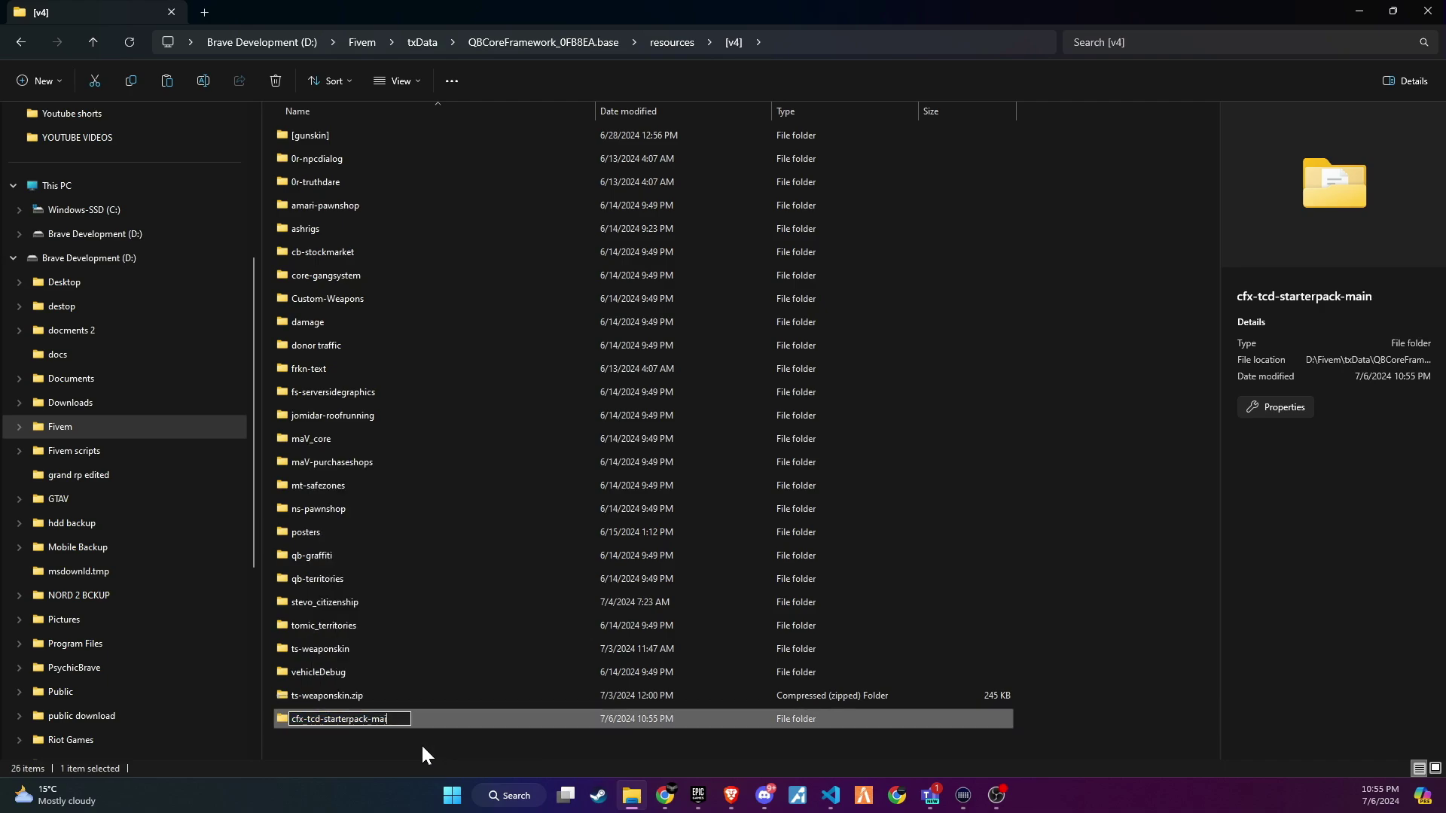
key("BackSpace")
key("BackSpace")
key("BackSpace")
key("Return")
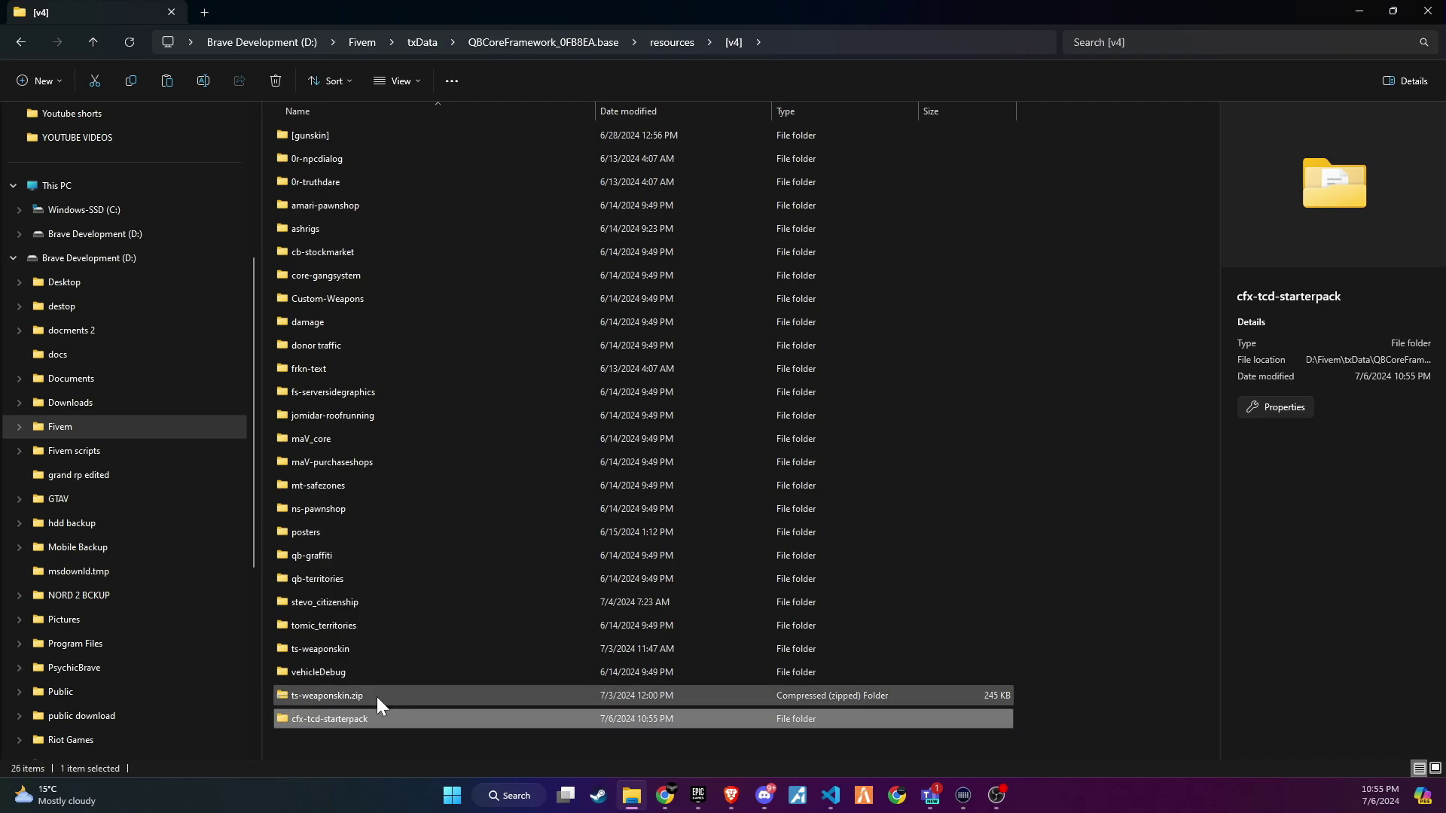
Run tcd_starterpack.sql in HeidiSQL to create the starter pack table, then minimize HeidiSQL
double_click(344, 724)
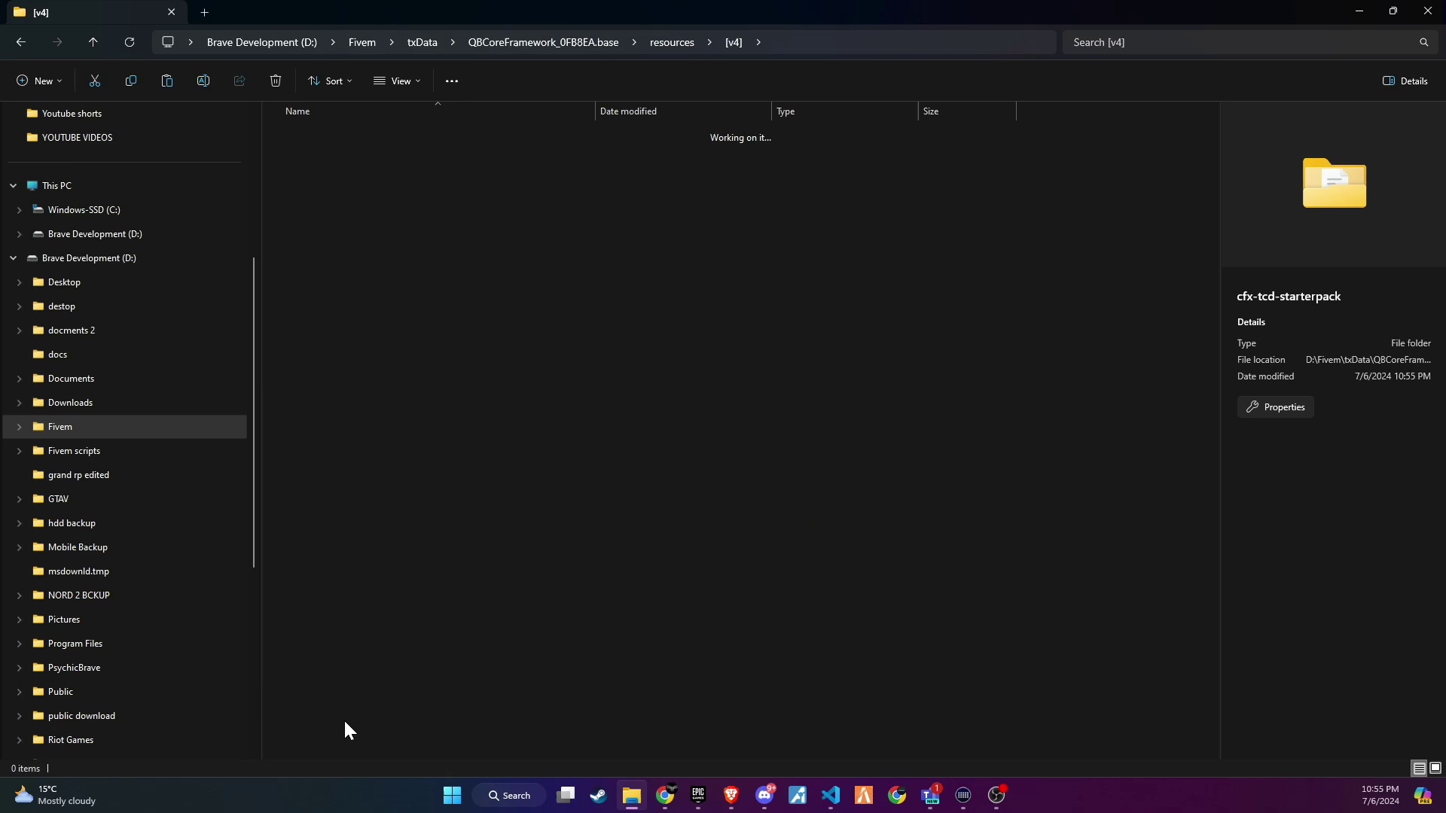
left_click(313, 295)
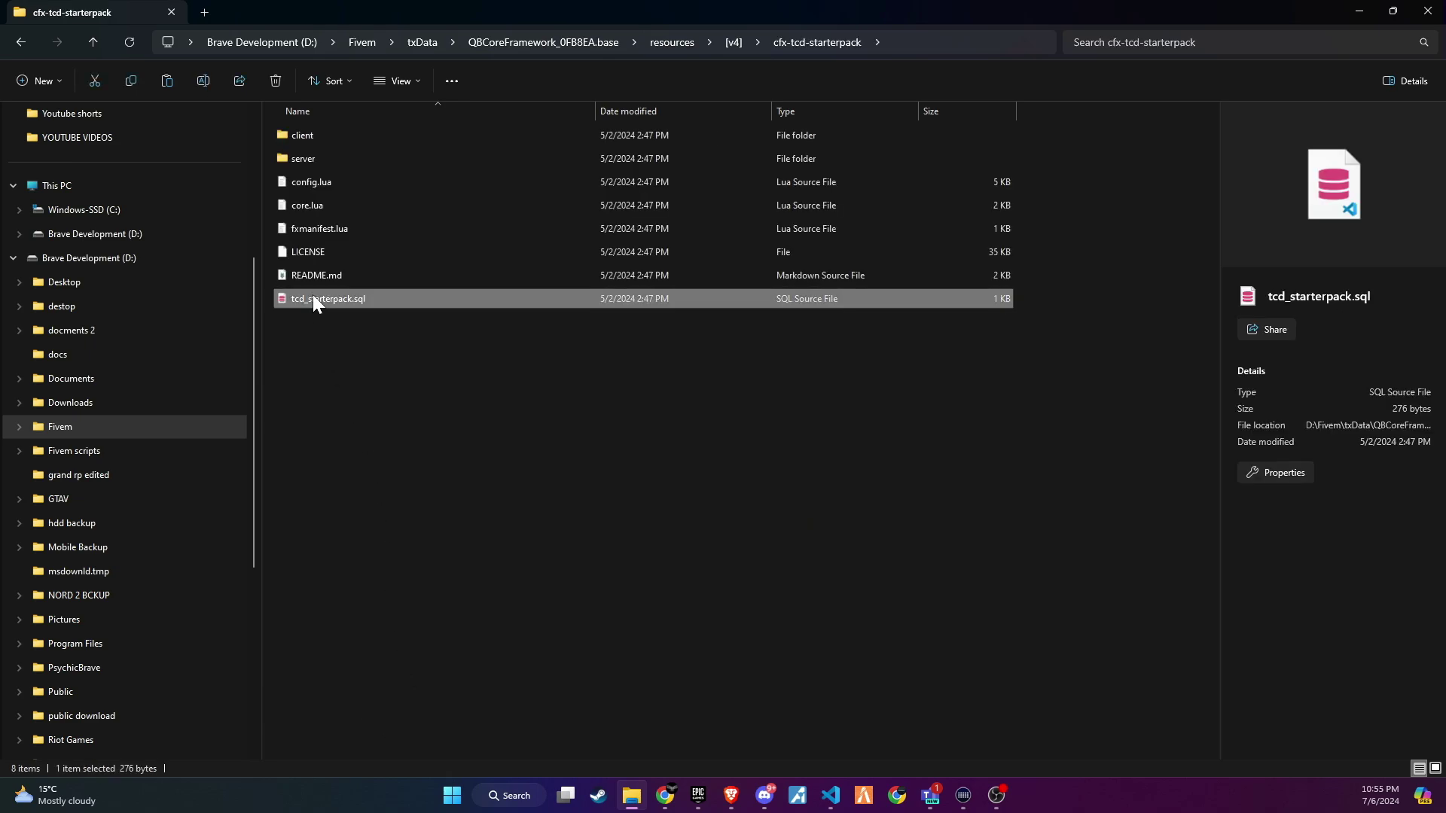
right_click(313, 299)
mouse_move(368, 370)
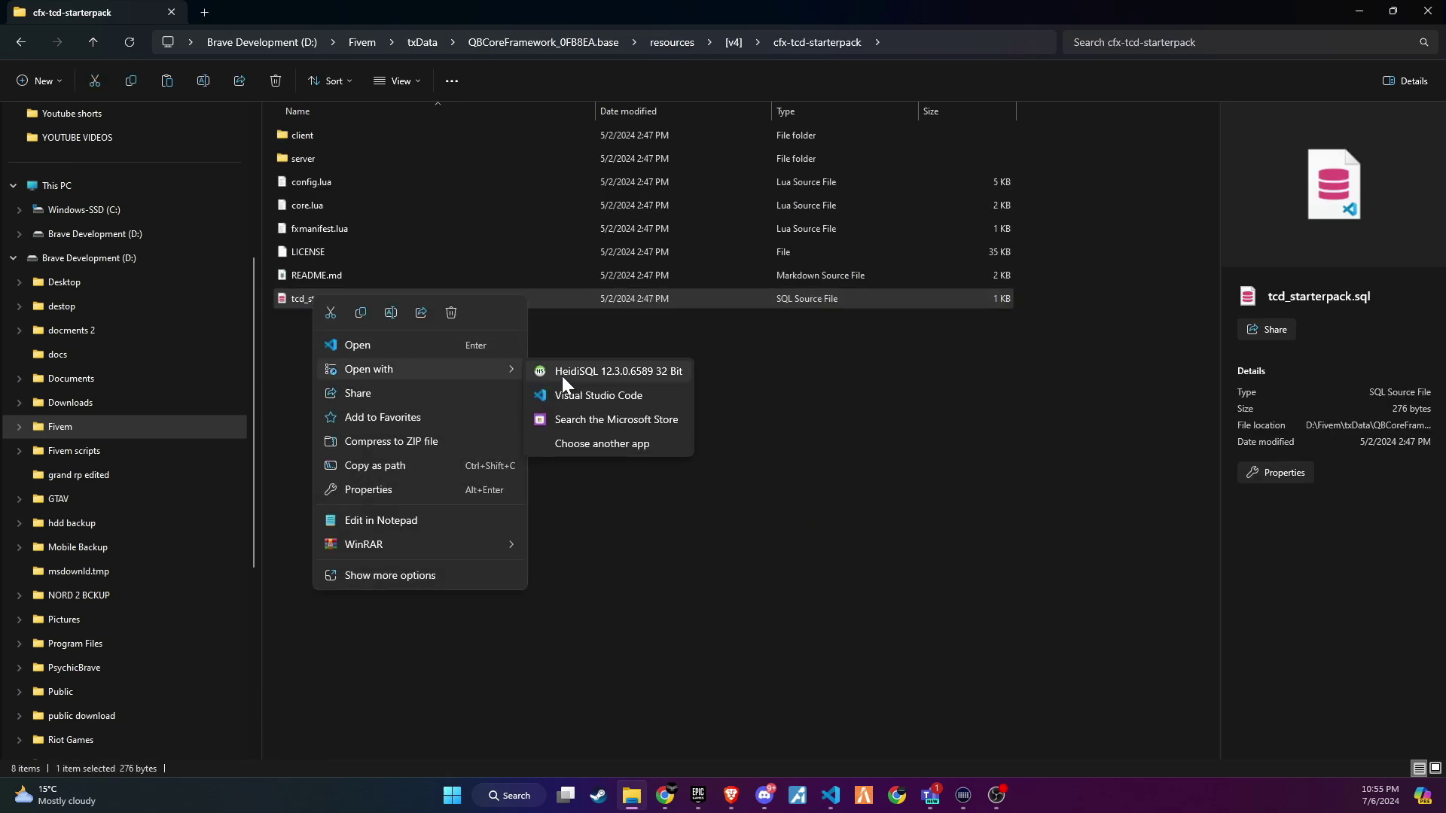
left_click(599, 372)
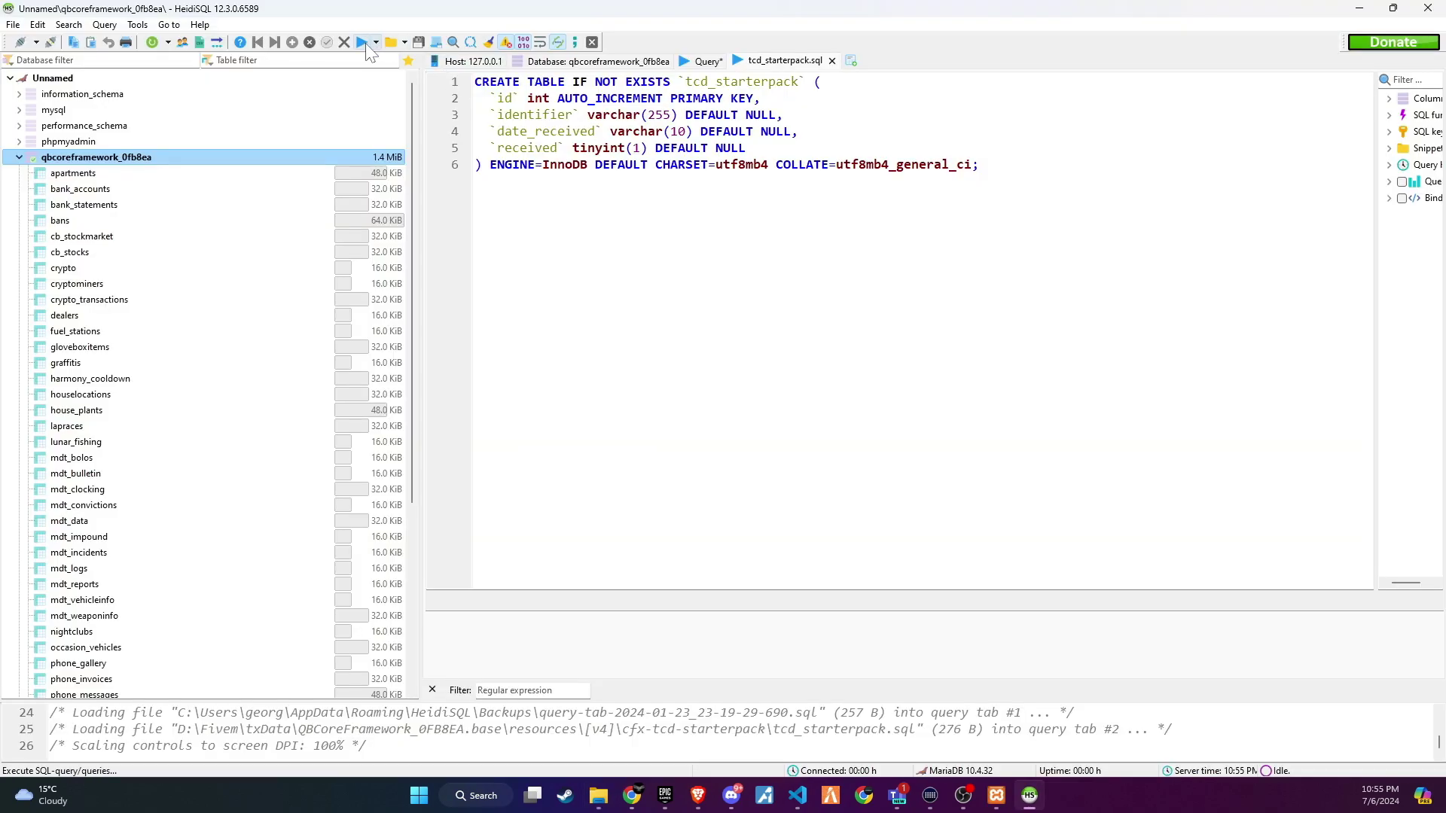
left_click(360, 41)
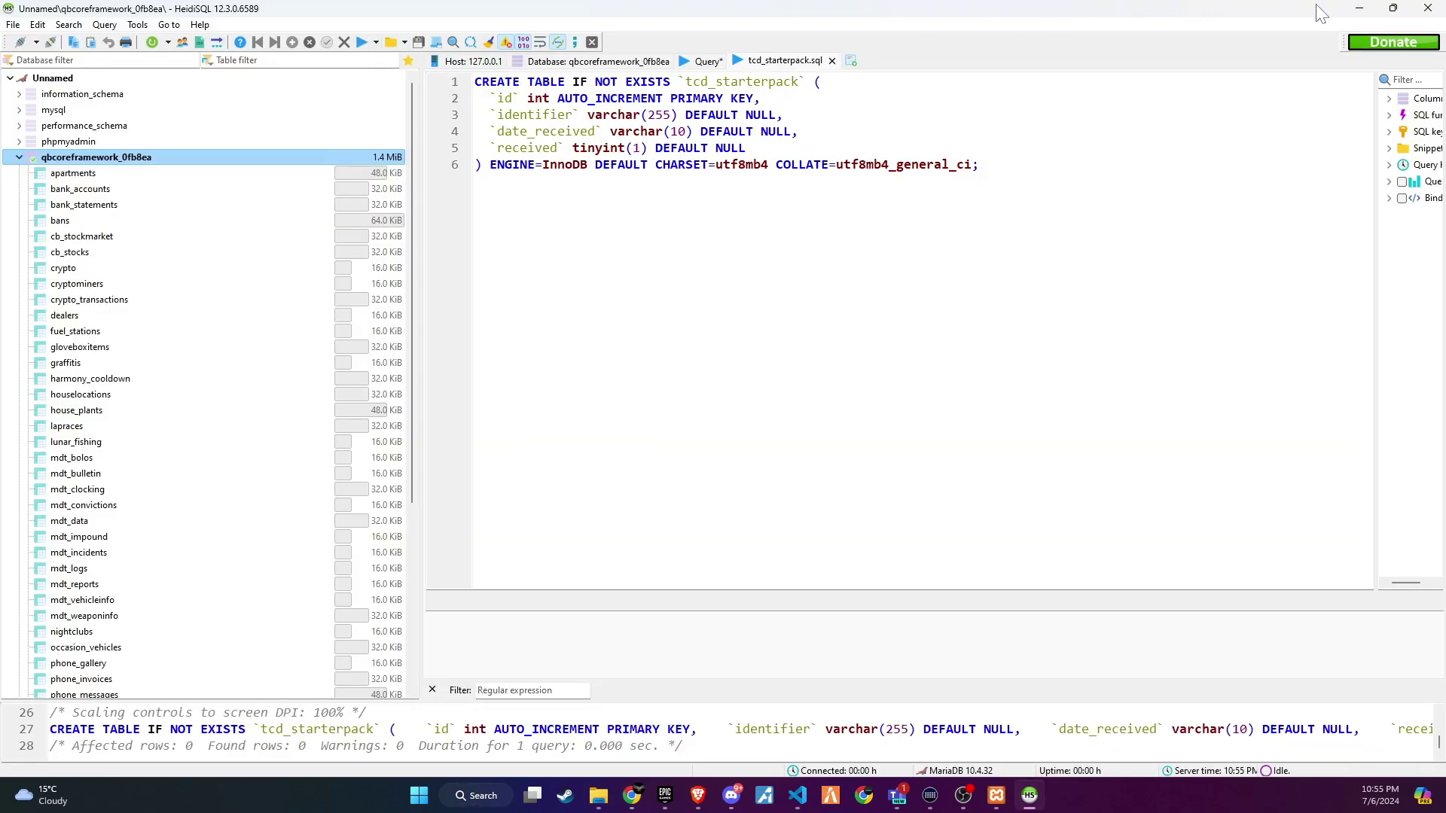
left_click(1358, 9)
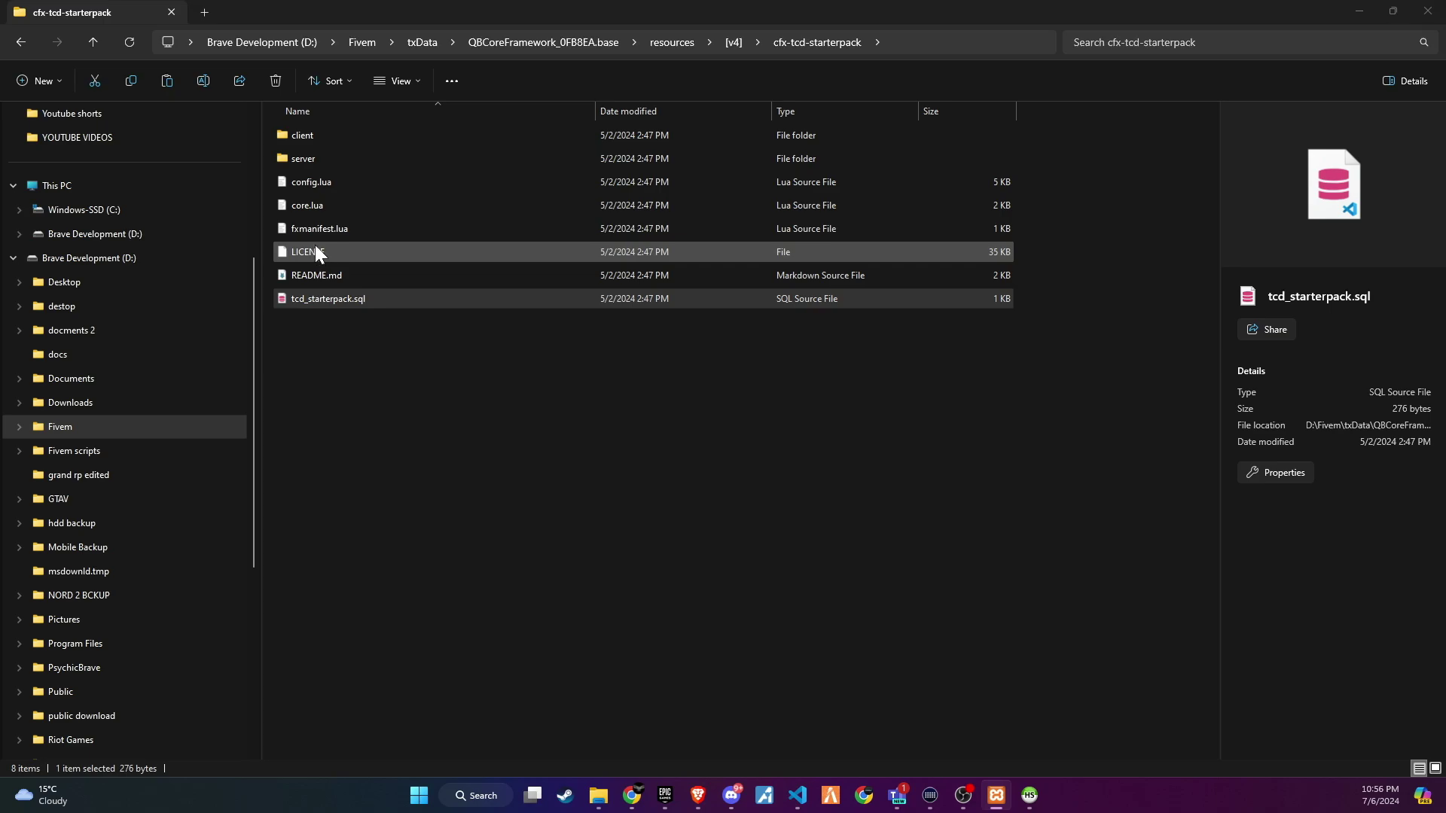
Open config.lua from the cfx-tcd-starterpack folder in Visual Studio Code
left_click(320, 322)
double_click(304, 181)
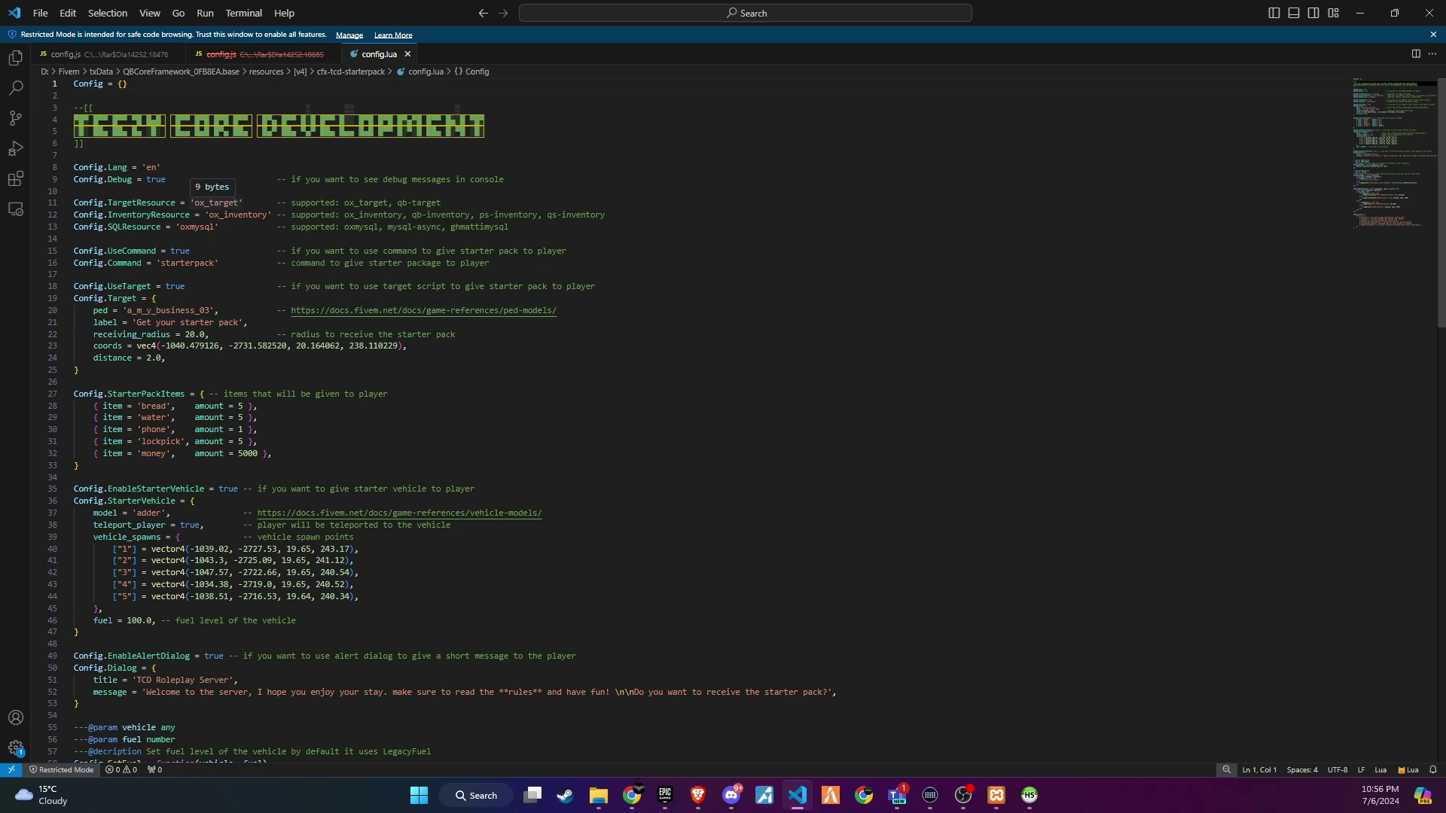
Replace the ox_target value on line 11 with qb-target copied from the supported options comment
double_click(216, 203)
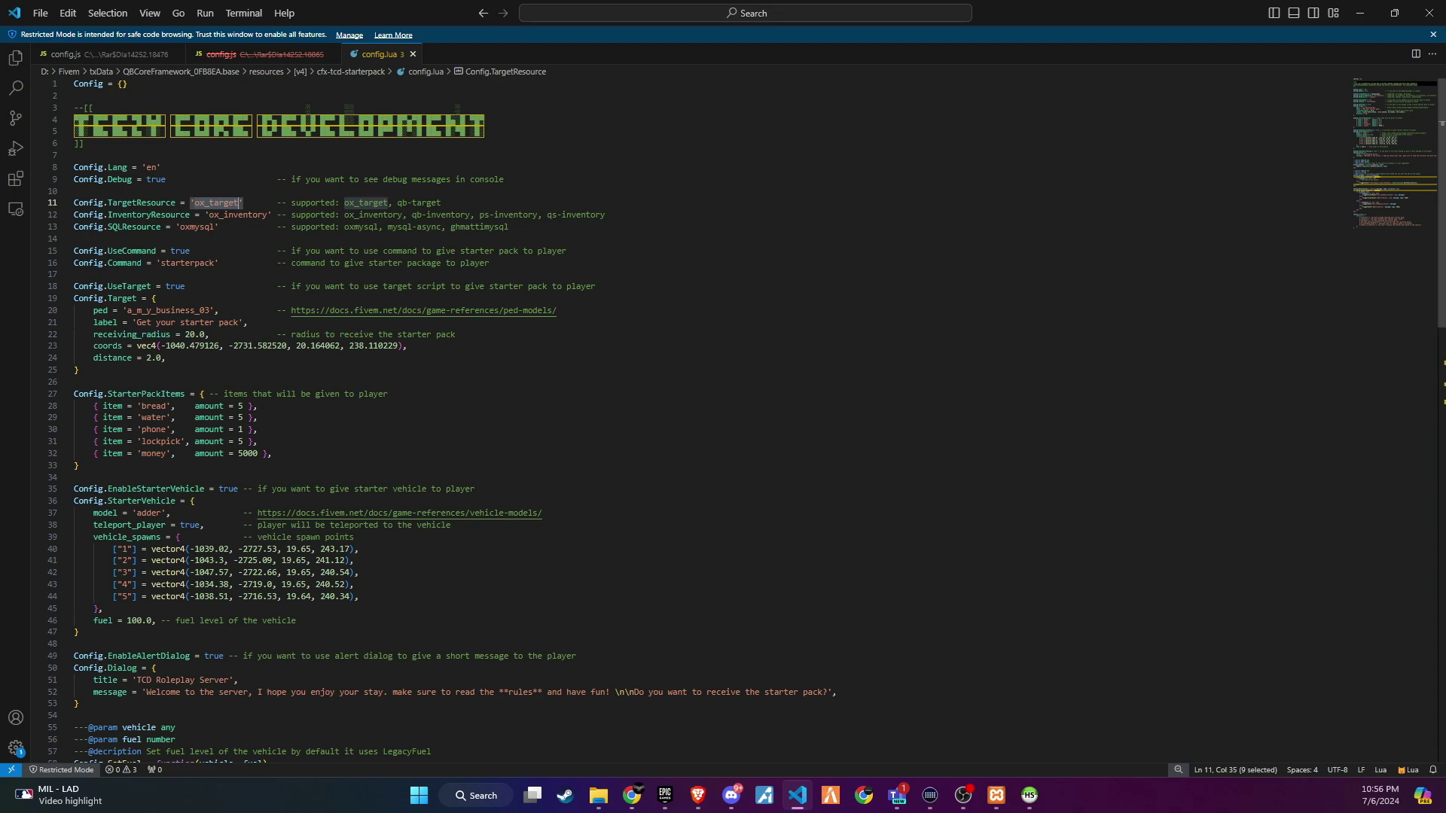
key("ctrl+v")
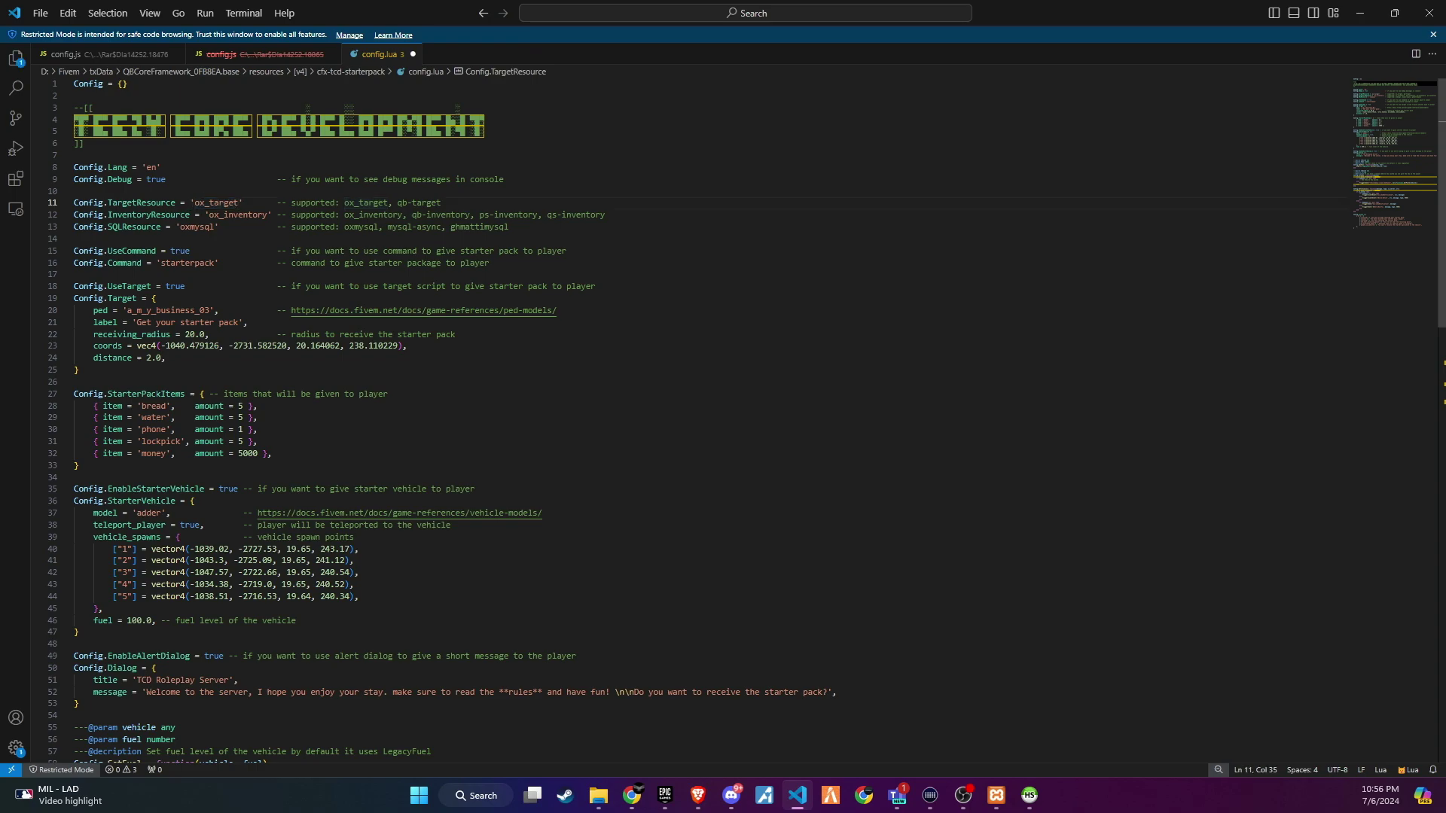
double_click(418, 203)
key("ctrl+c")
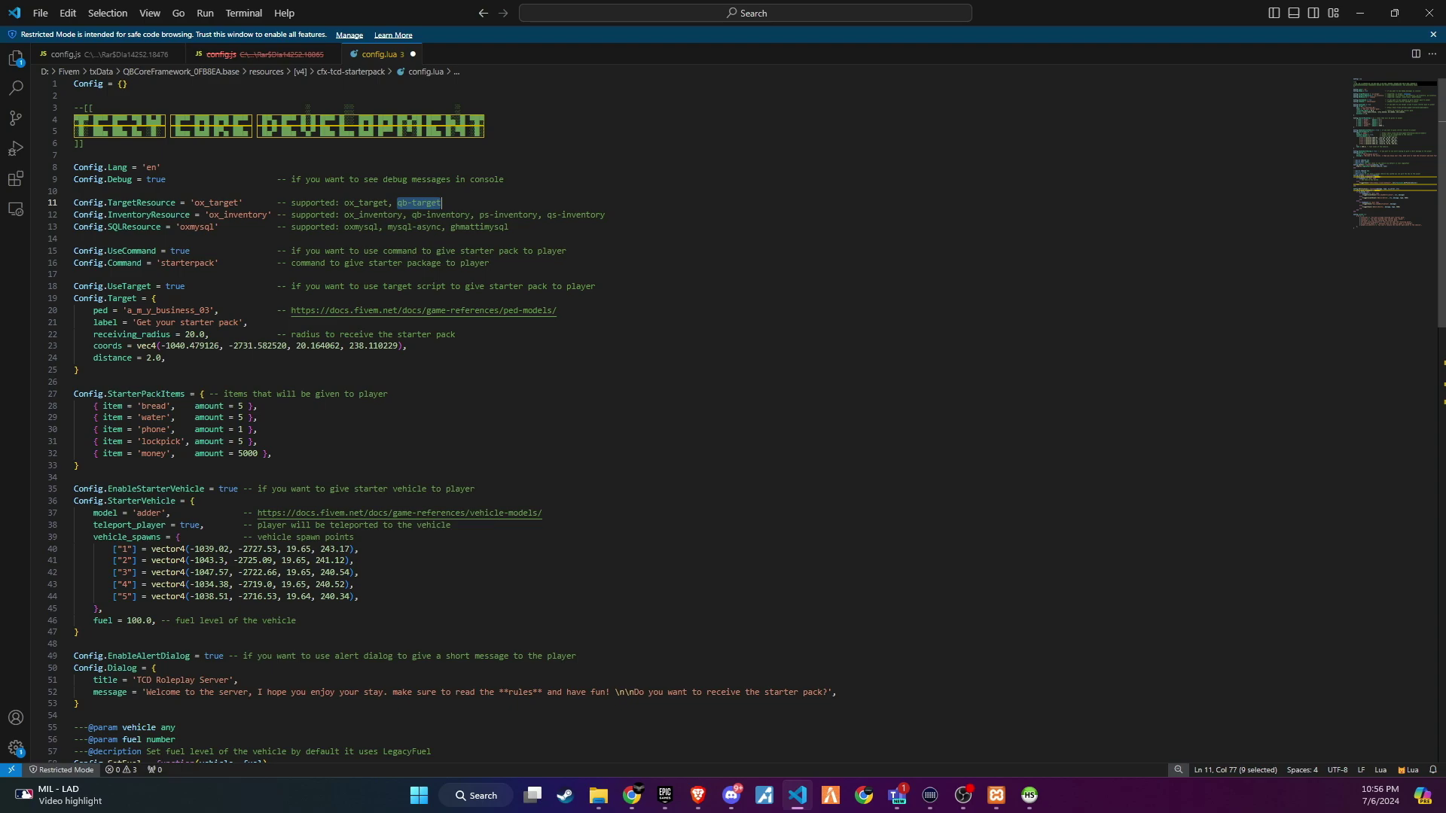
double_click(215, 203)
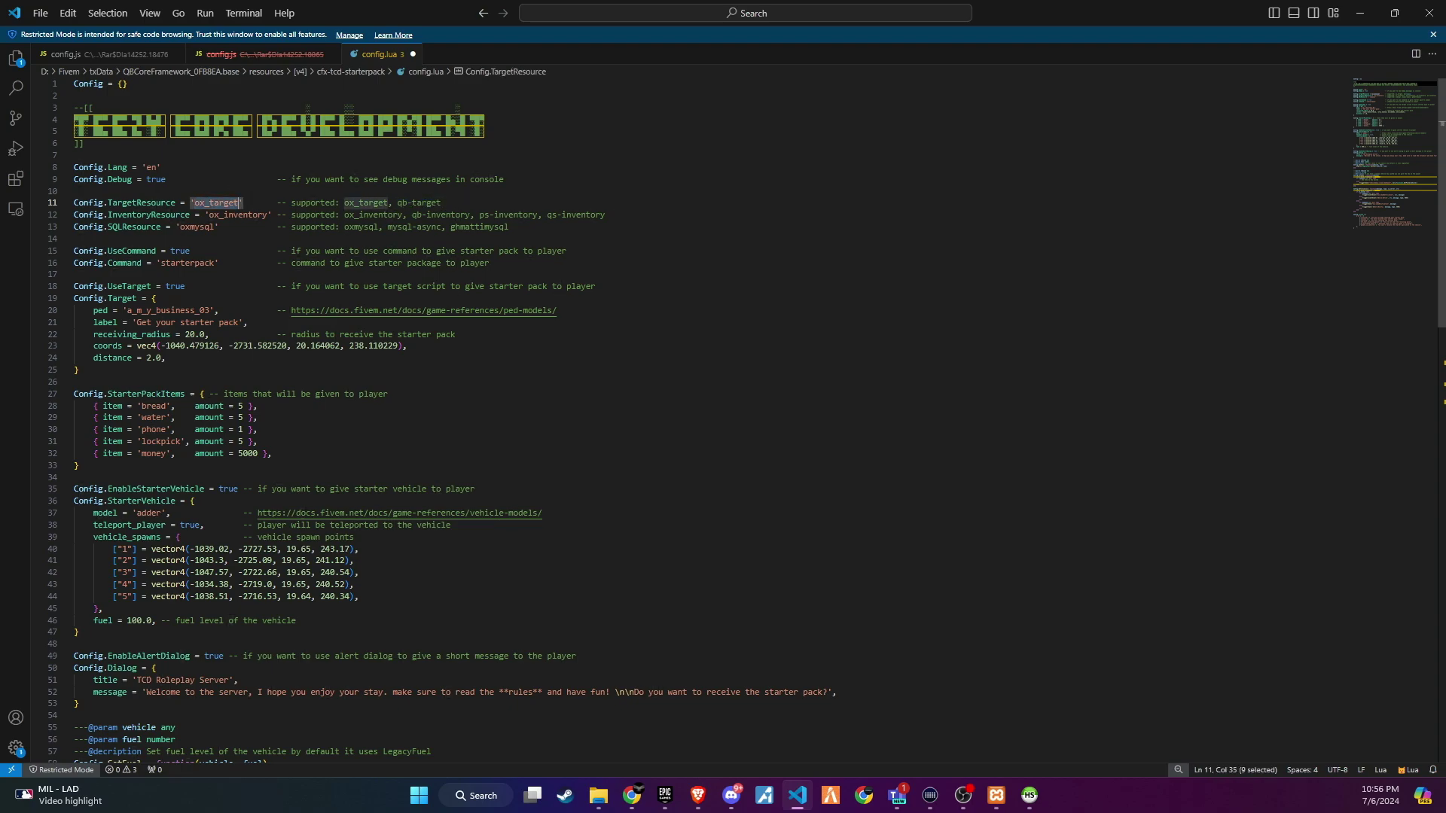
key("ctrl+v")
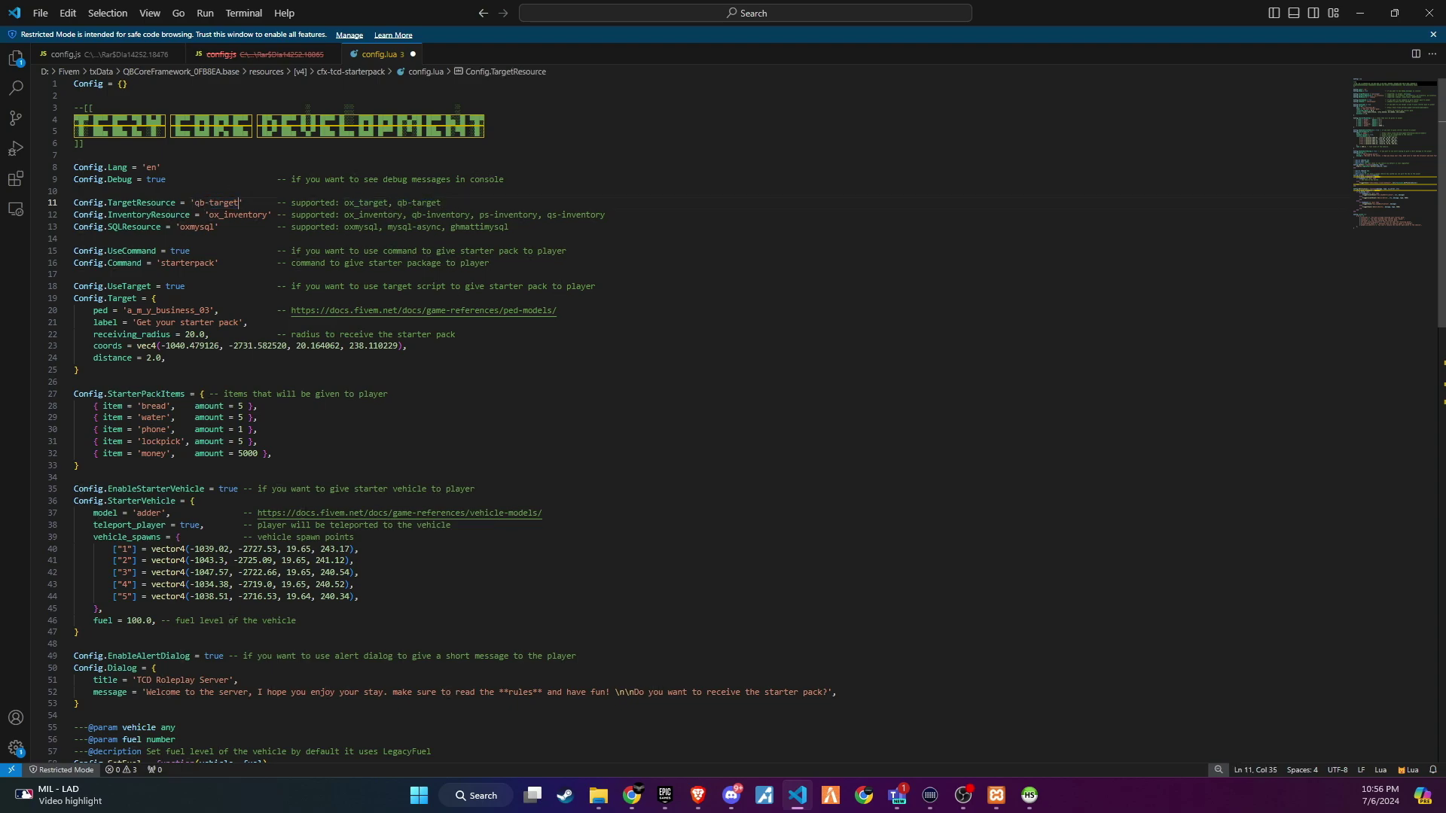
Replace the ox_inventory value on line 12 with qb-inventory
double_click(440, 215)
key("ctrl+c")
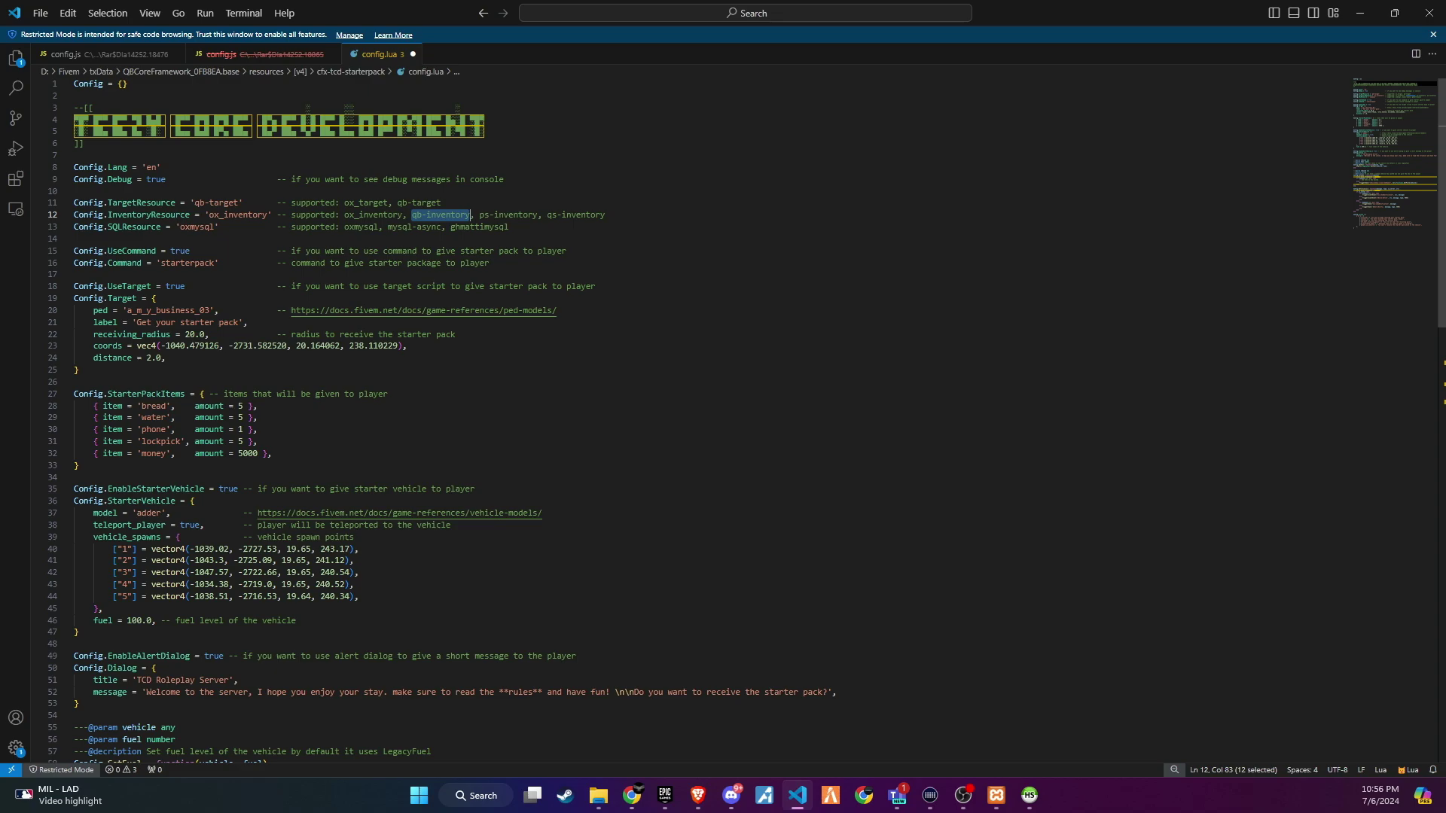
double_click(235, 215)
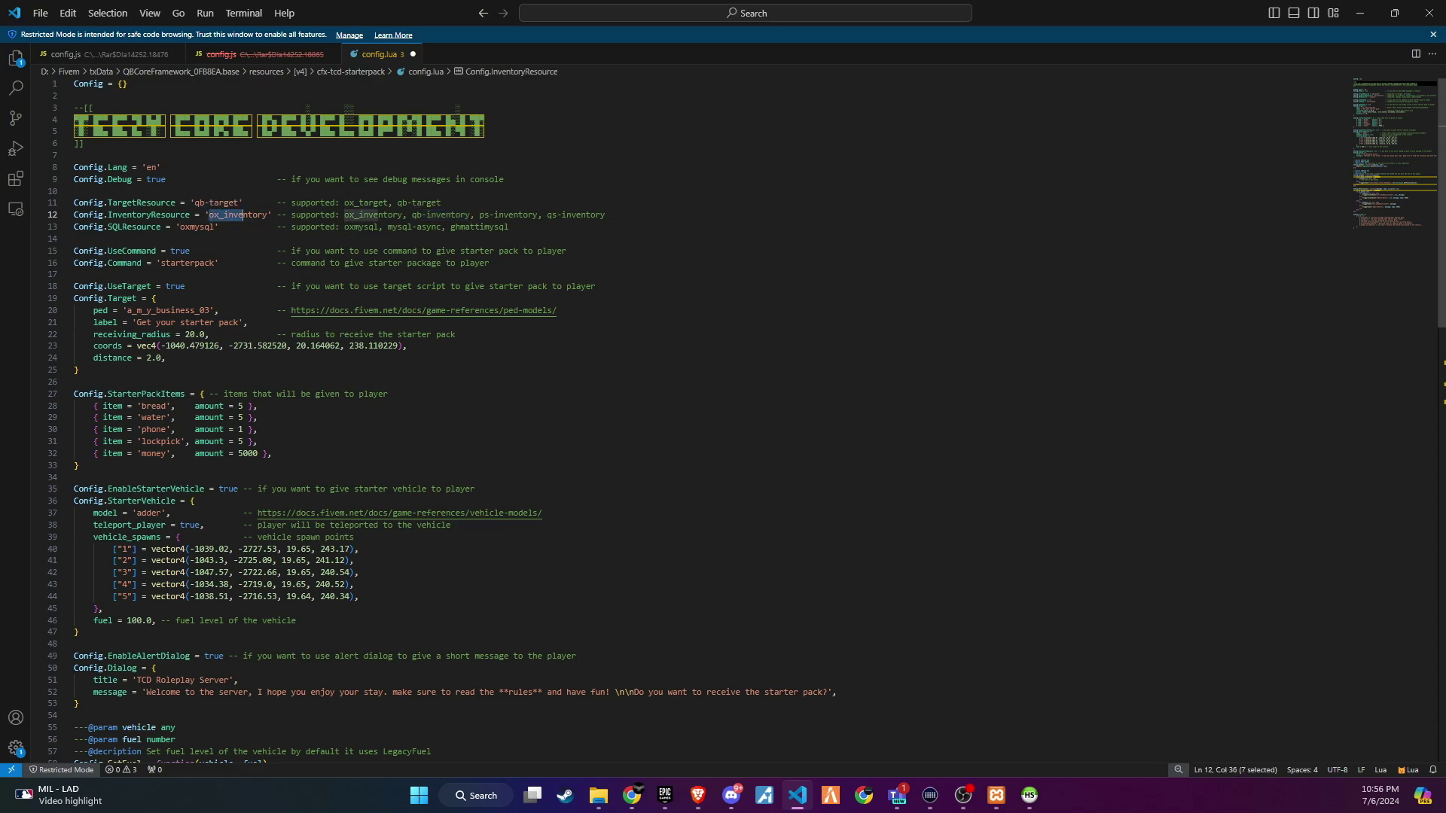
key("ctrl+v")
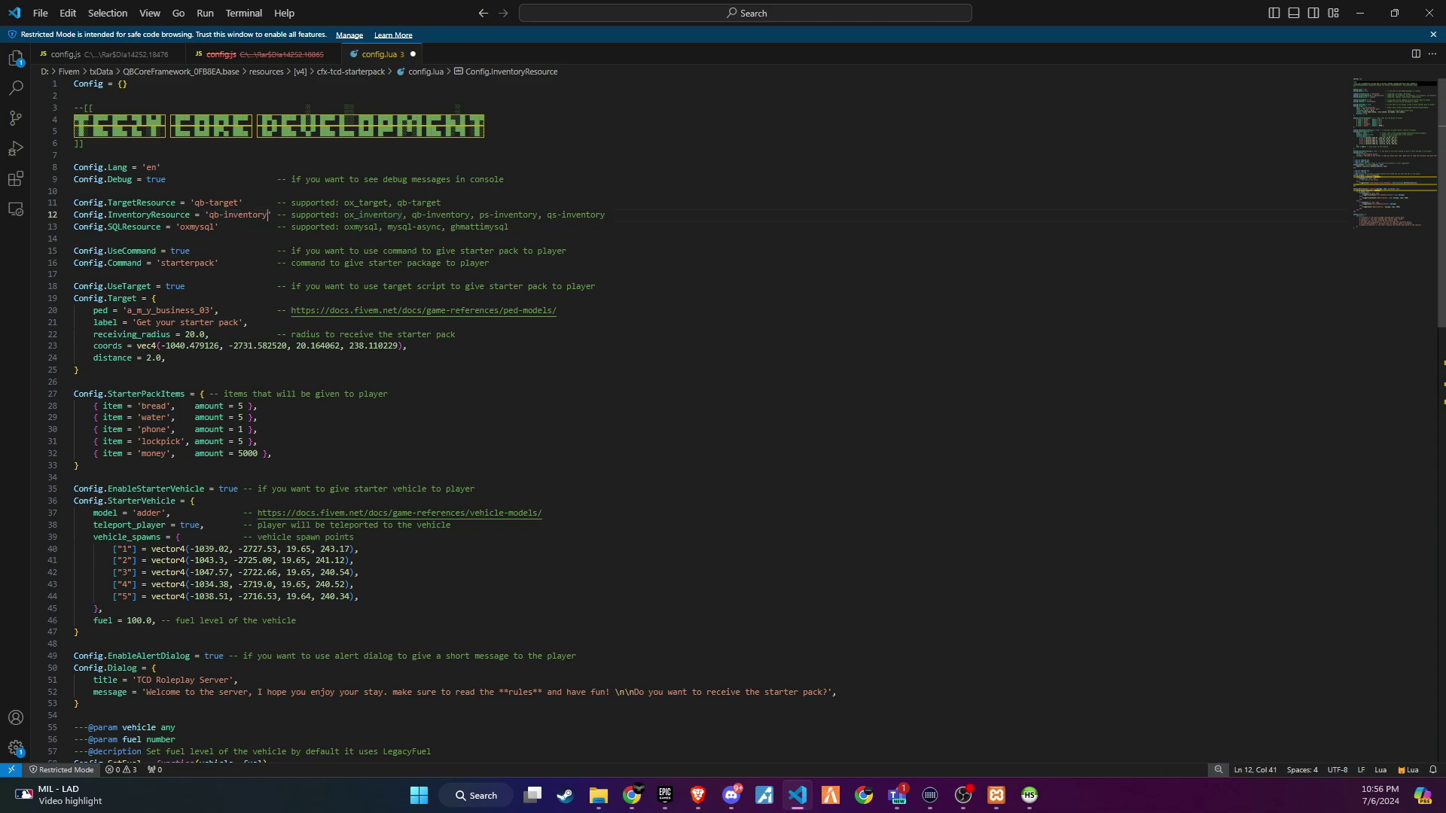
left_click(136, 275)
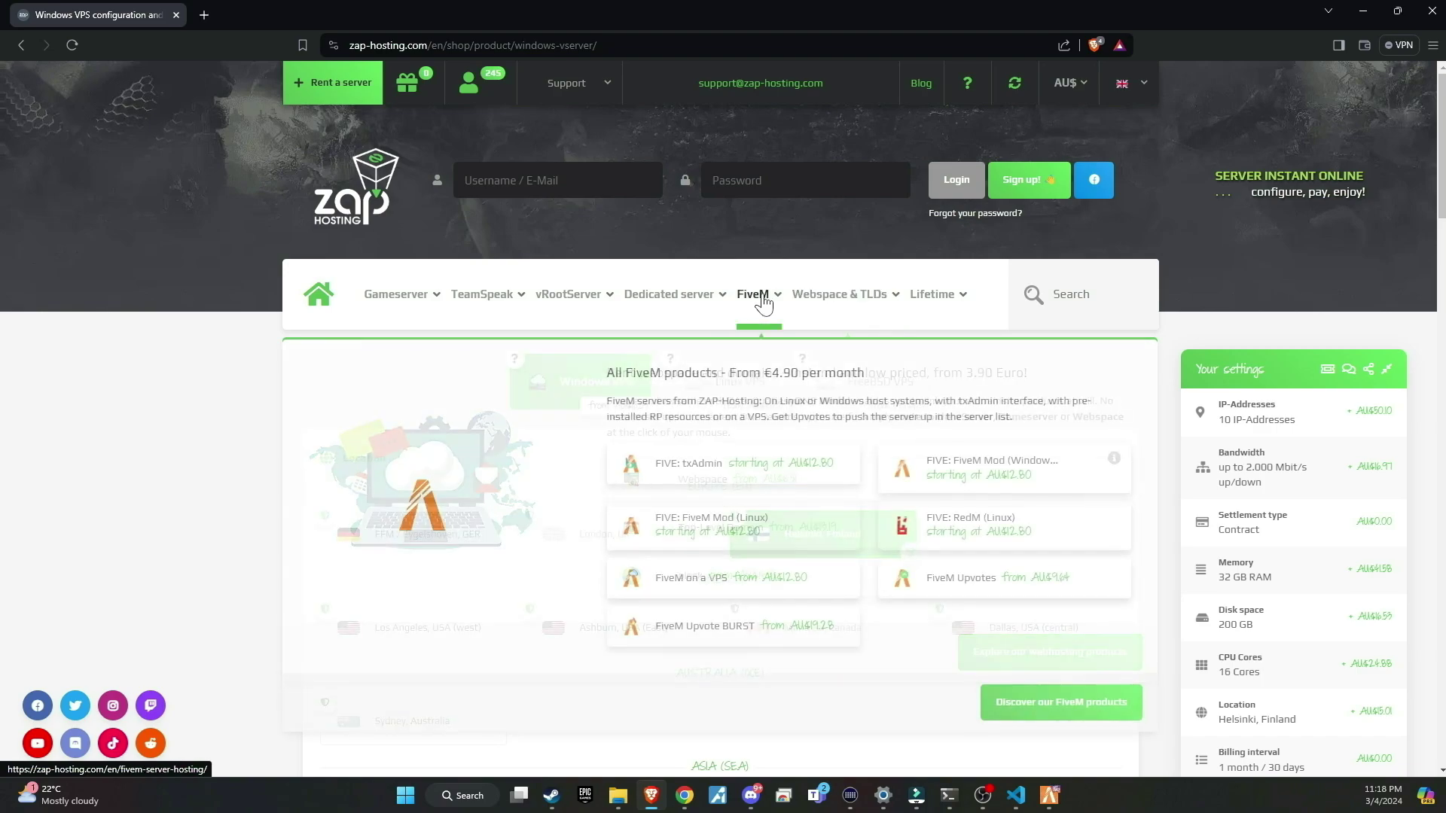
mouse_move(937, 294)
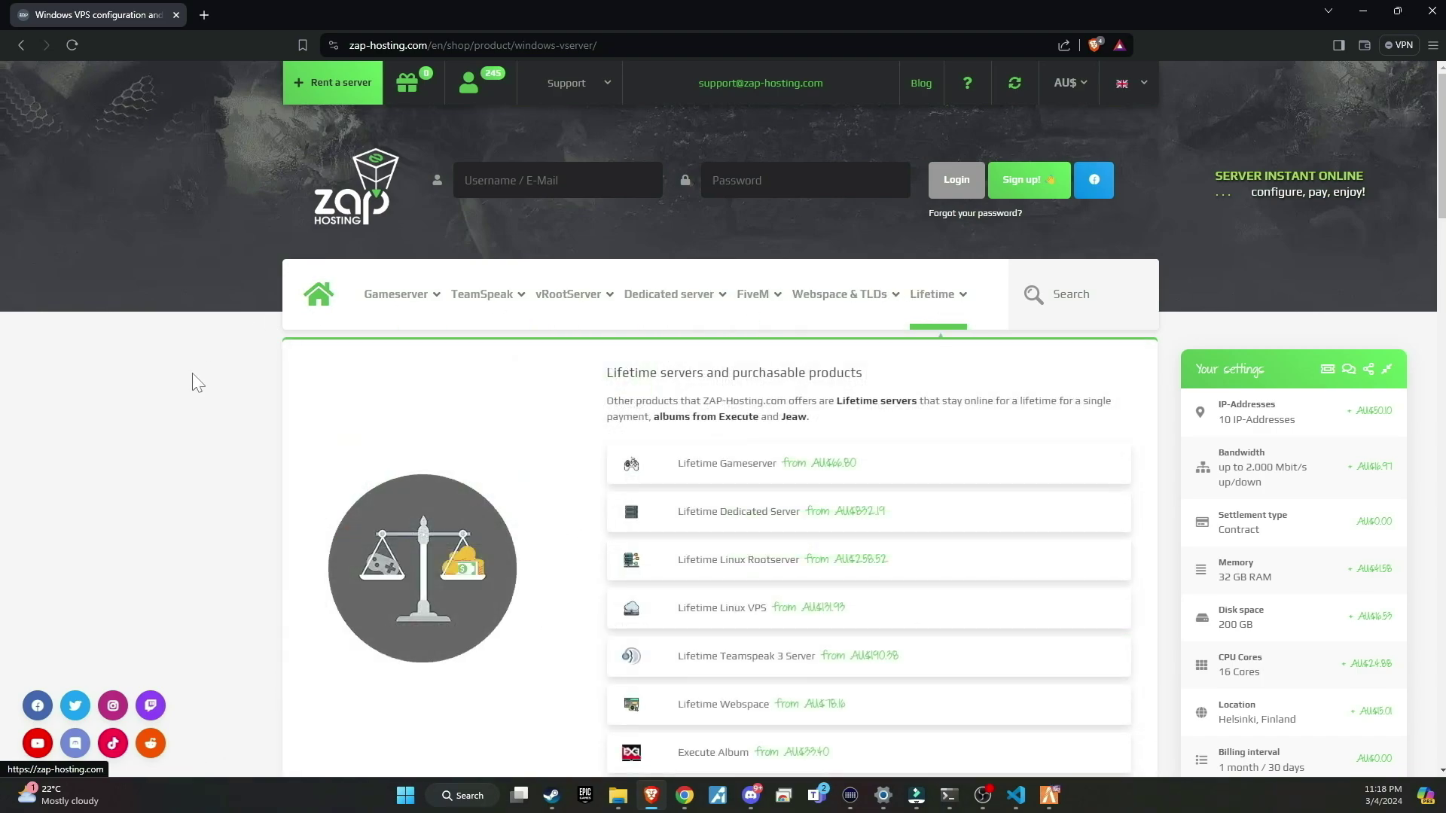
scroll(277, 230, "down", 10)
scroll(339, 190, "down", 10)
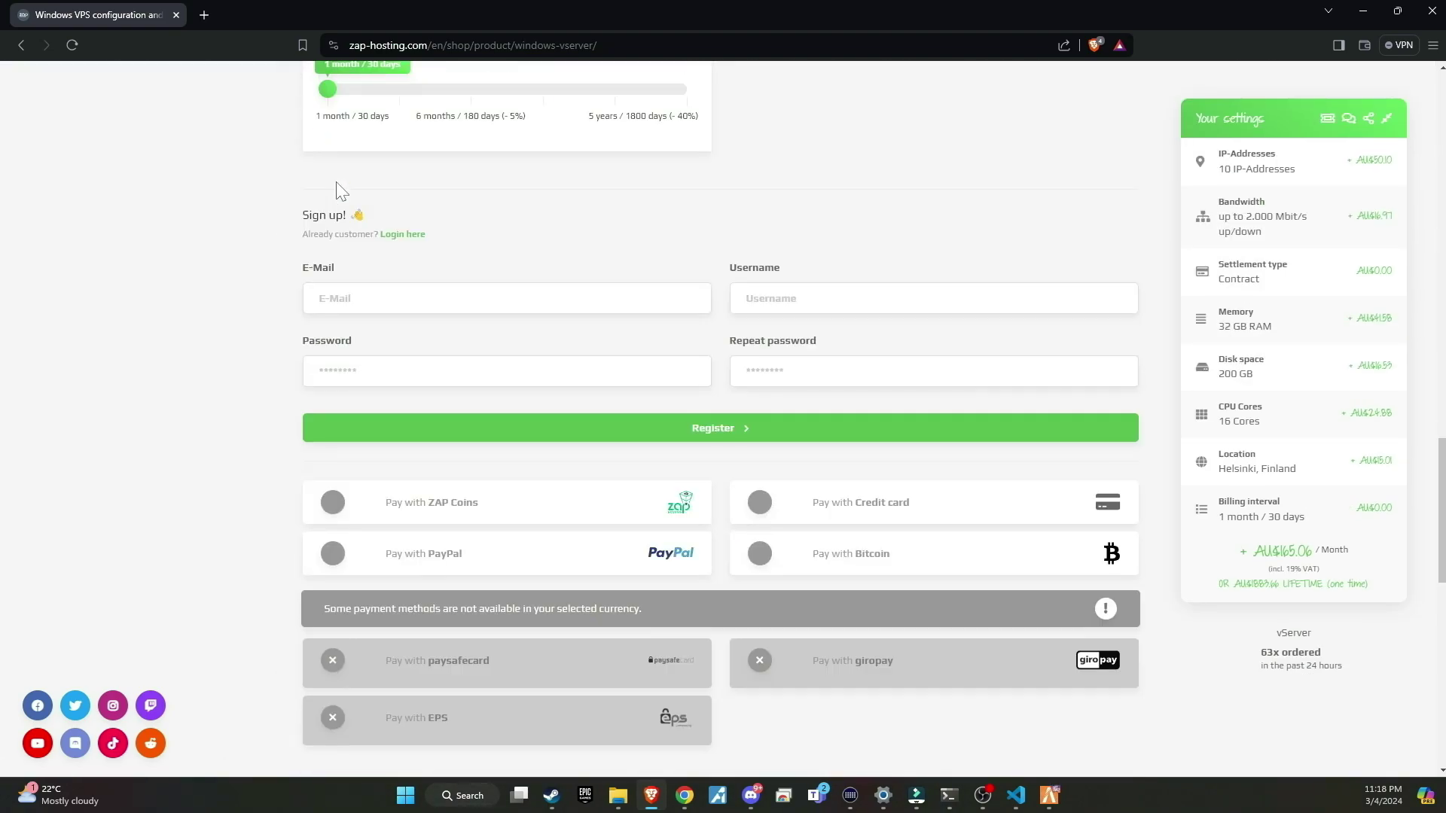
Choose credit card payment for the Windows VPS order and redeem a voucher code
left_click(836, 503)
scroll(837, 503, "down", 2)
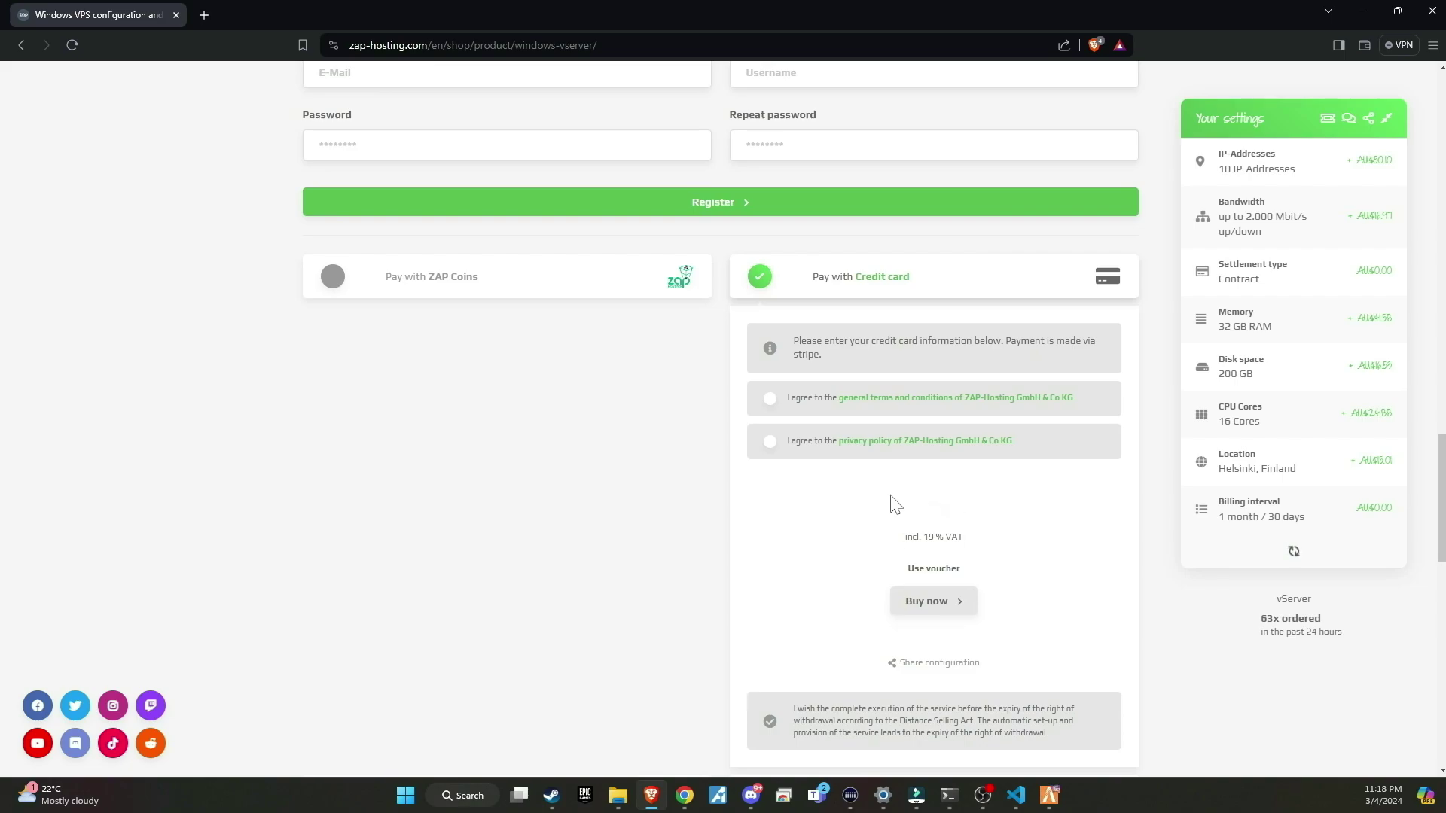
left_click(936, 571)
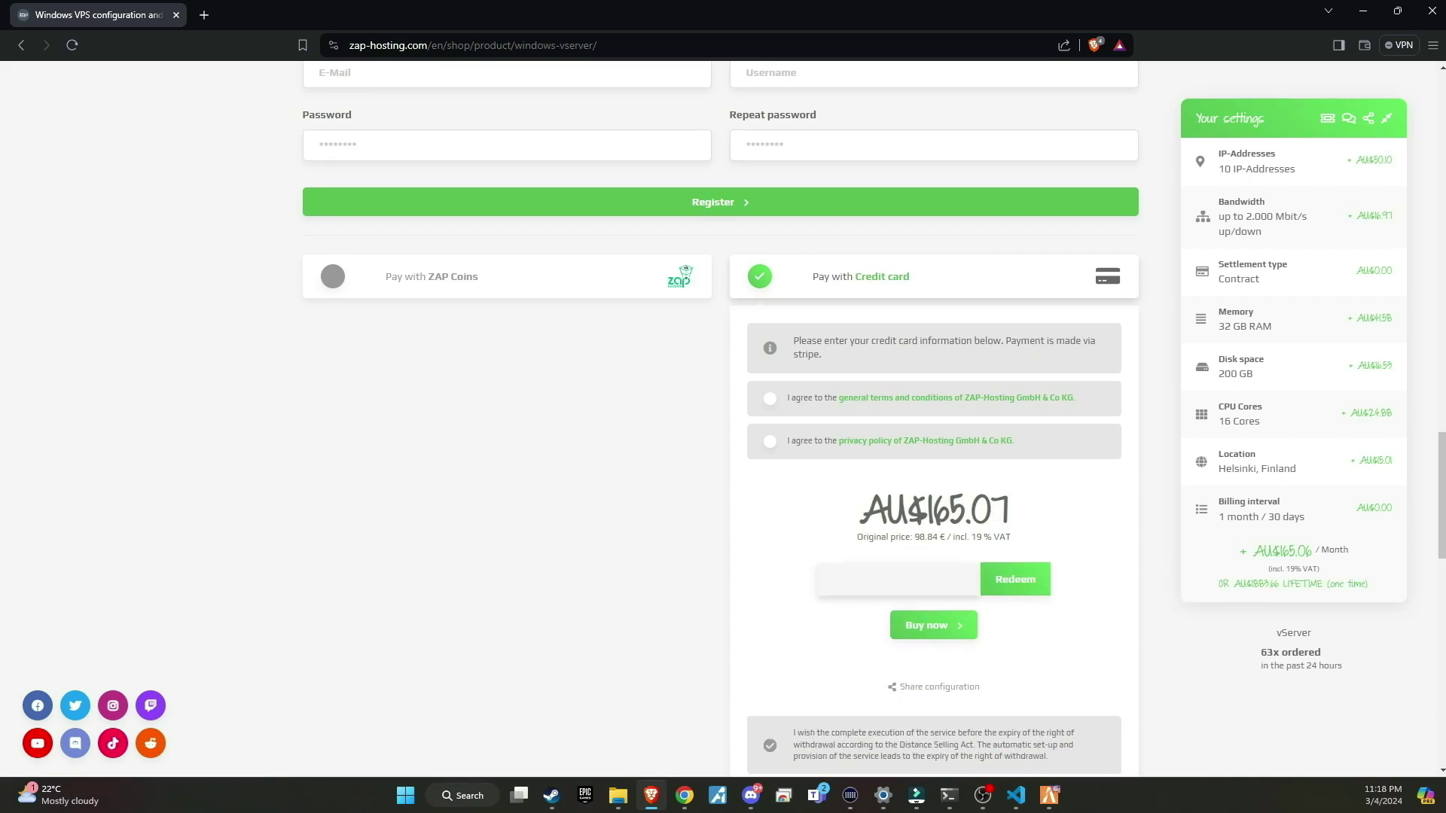
left_click(1015, 579)
type("Braveyt-a-8010")
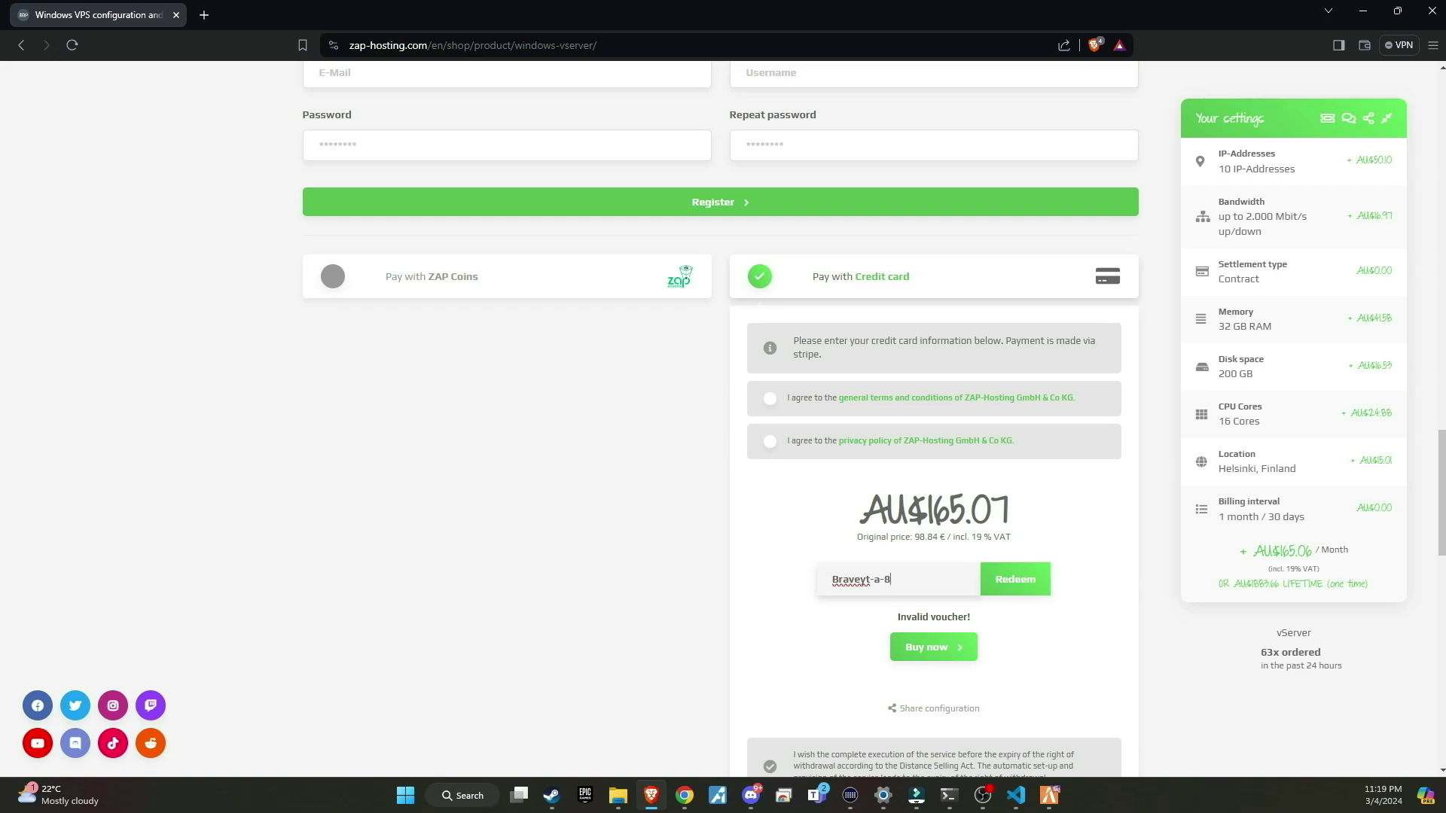
left_click(1018, 588)
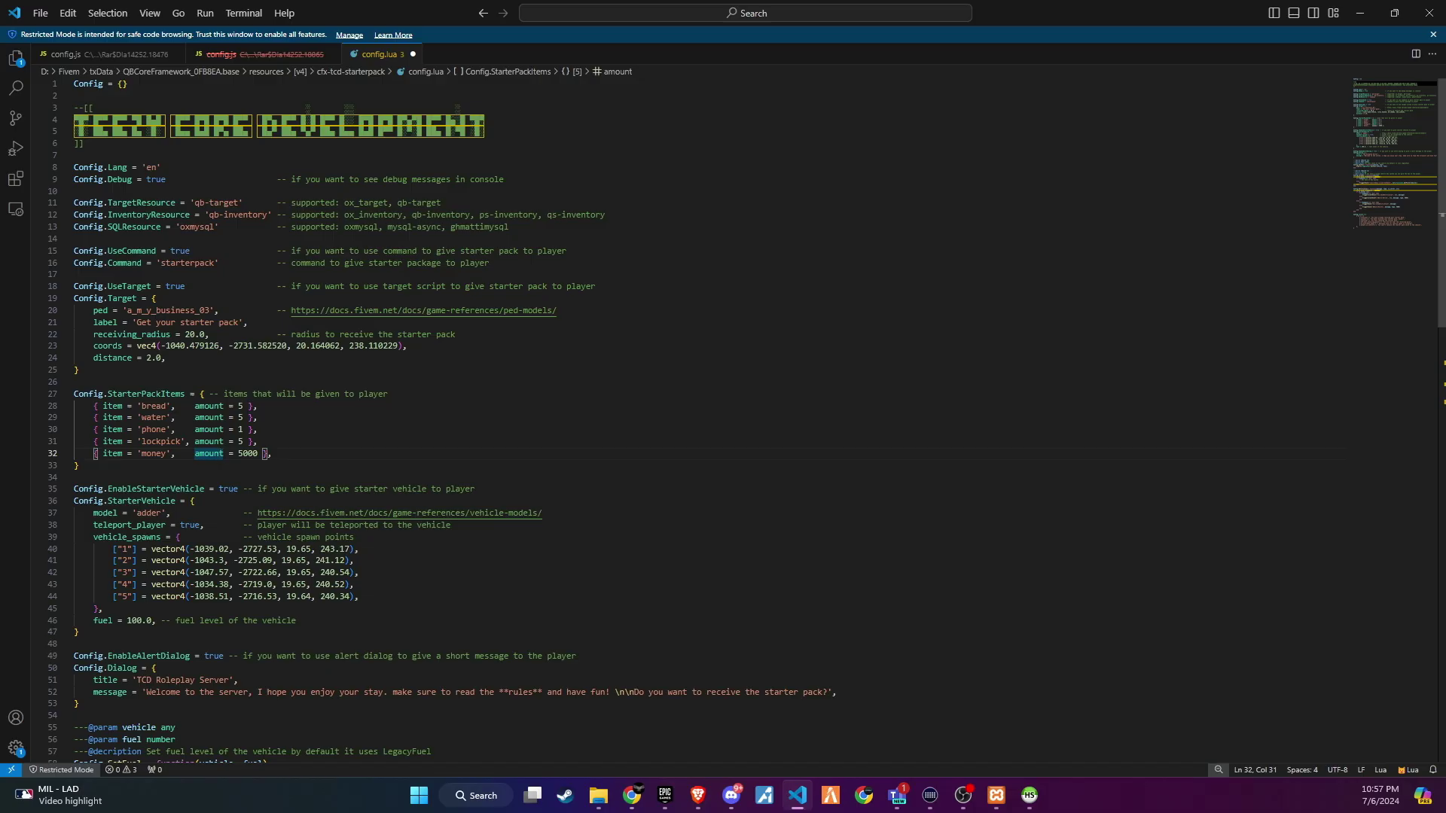
left_click_drag(275, 454, 91, 406)
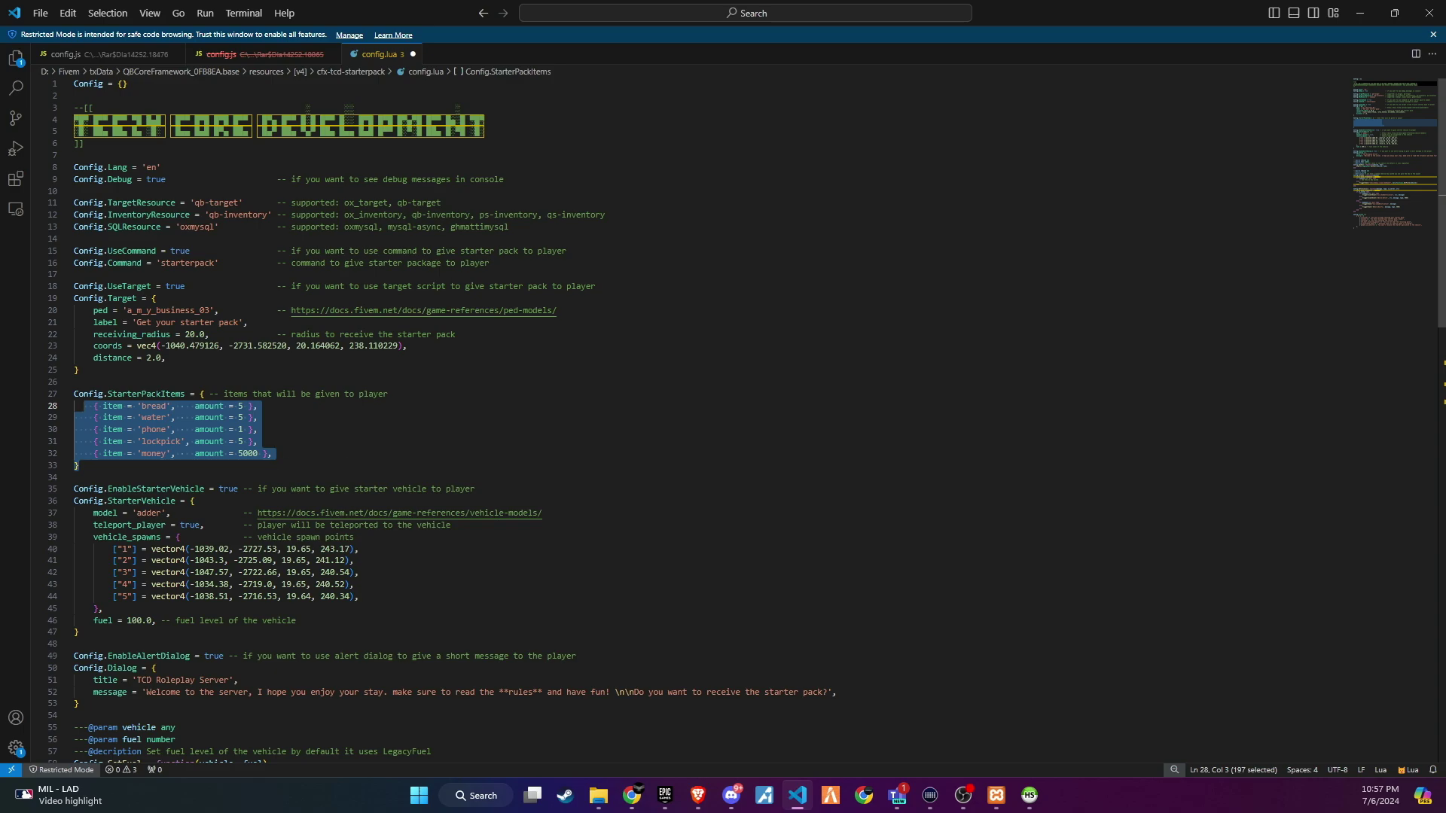
left_click(166, 585)
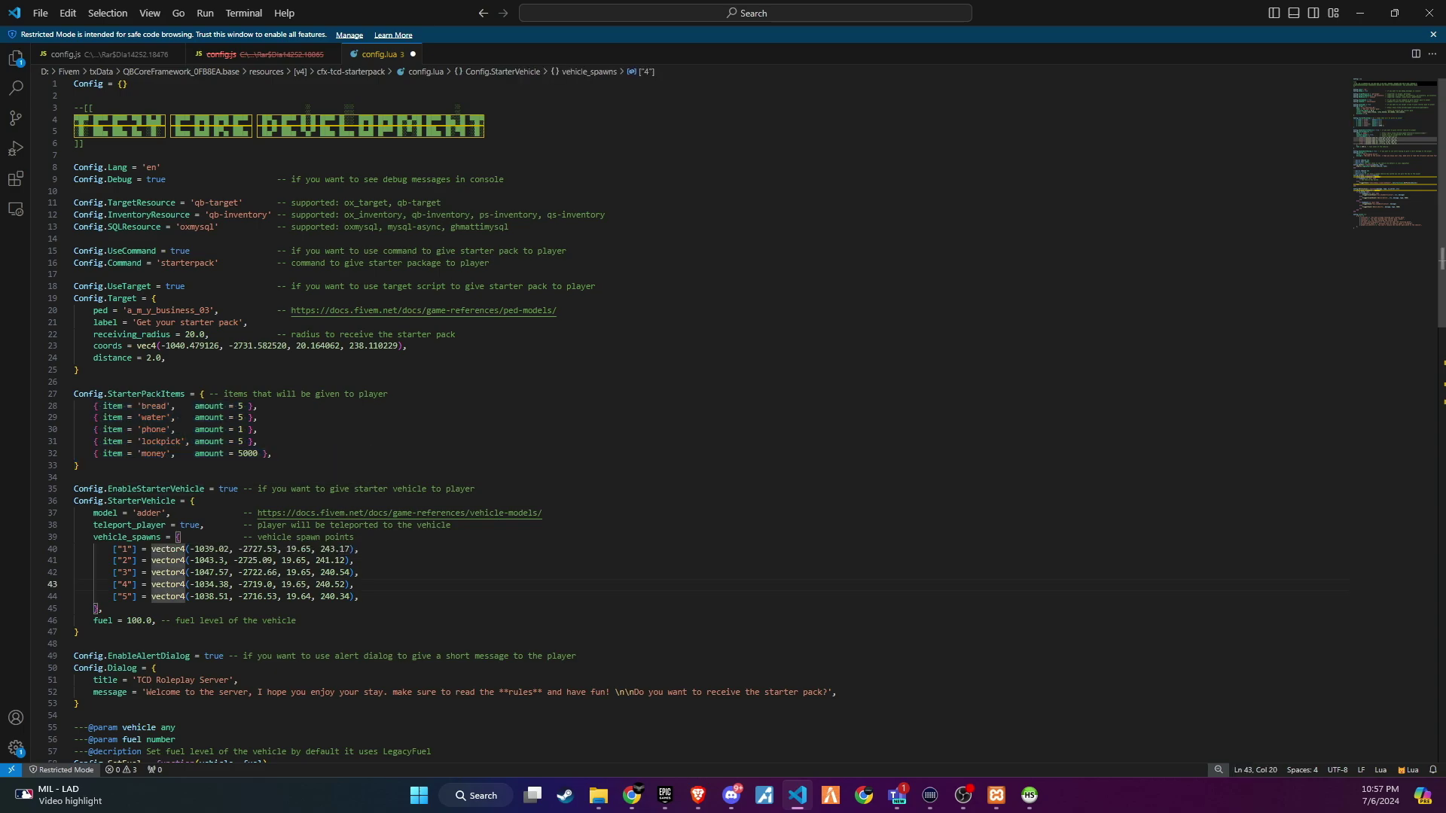
scroll(452, 452, "down", 2)
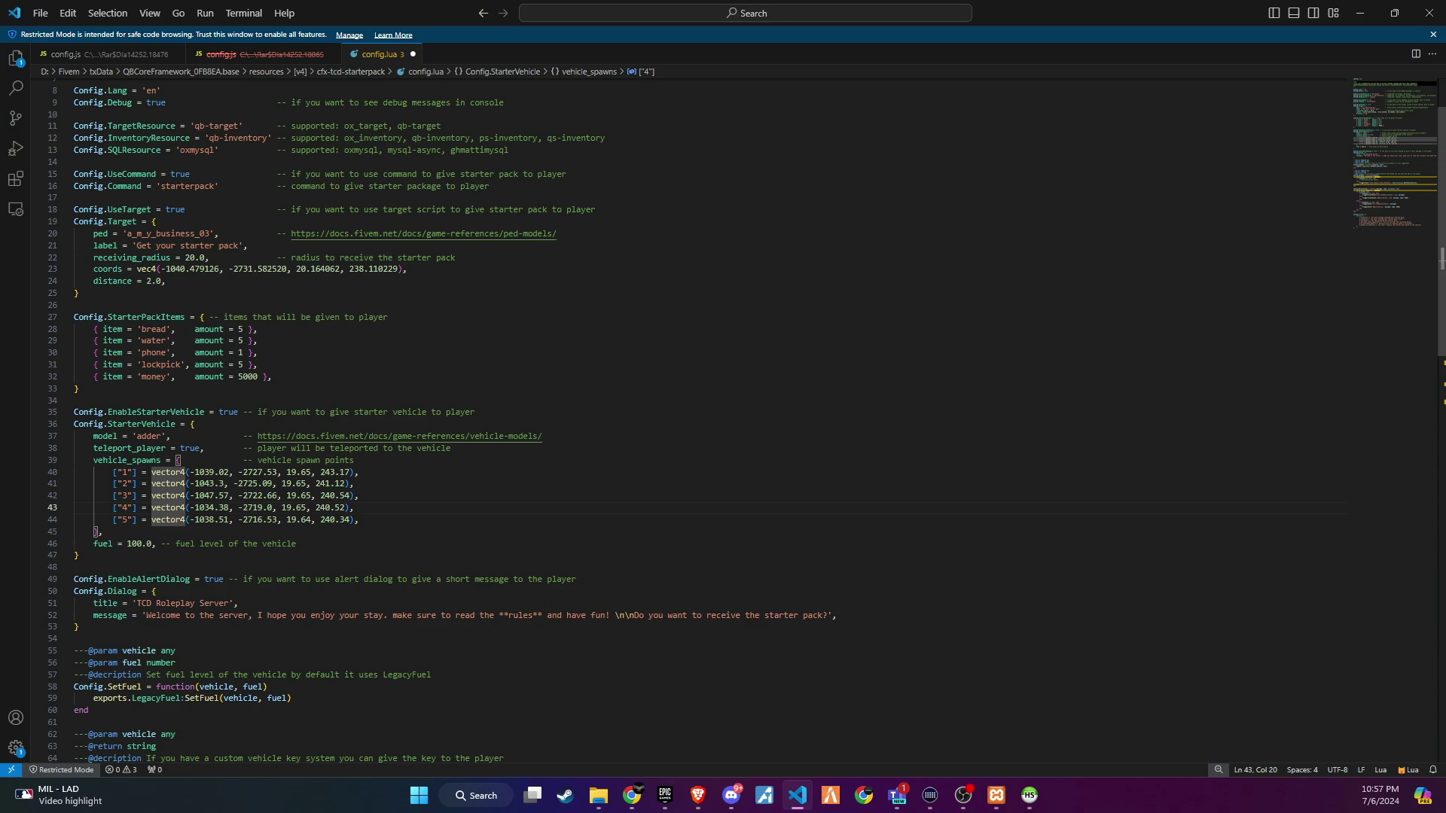
double_click(147, 437)
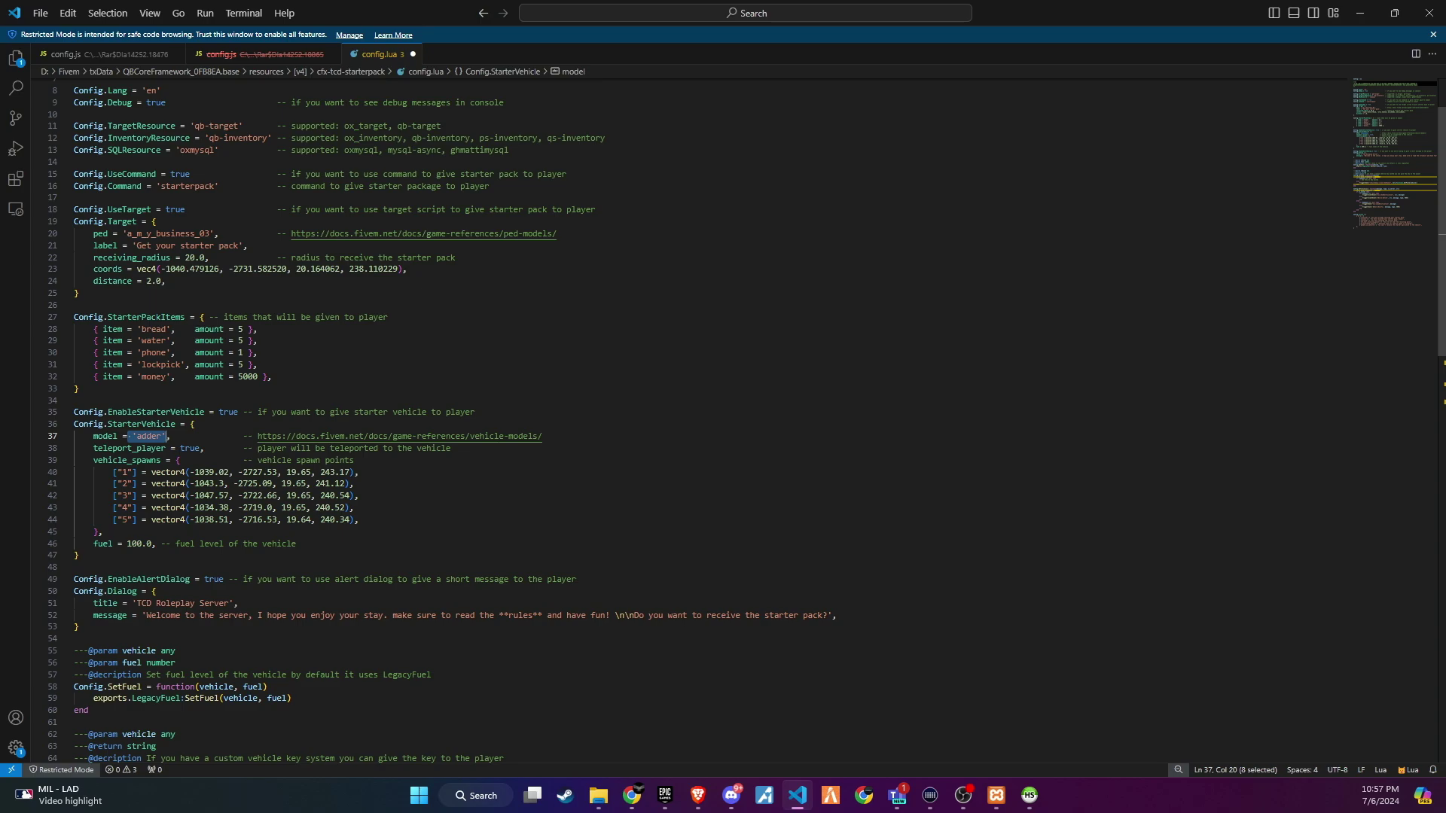
double_click(190, 449)
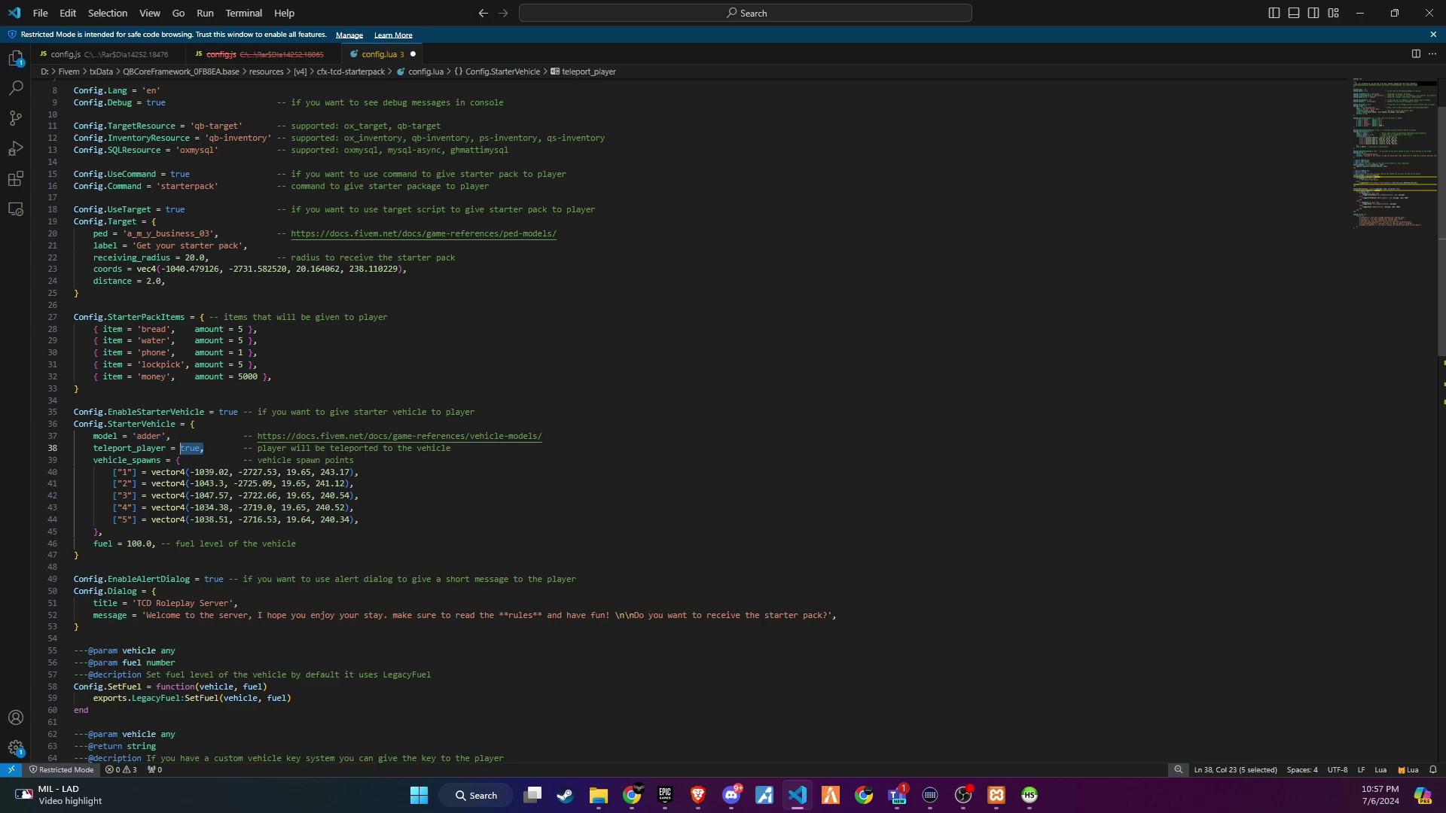
left_click_drag(140, 473, 283, 509)
scroll(283, 509, "down", 3)
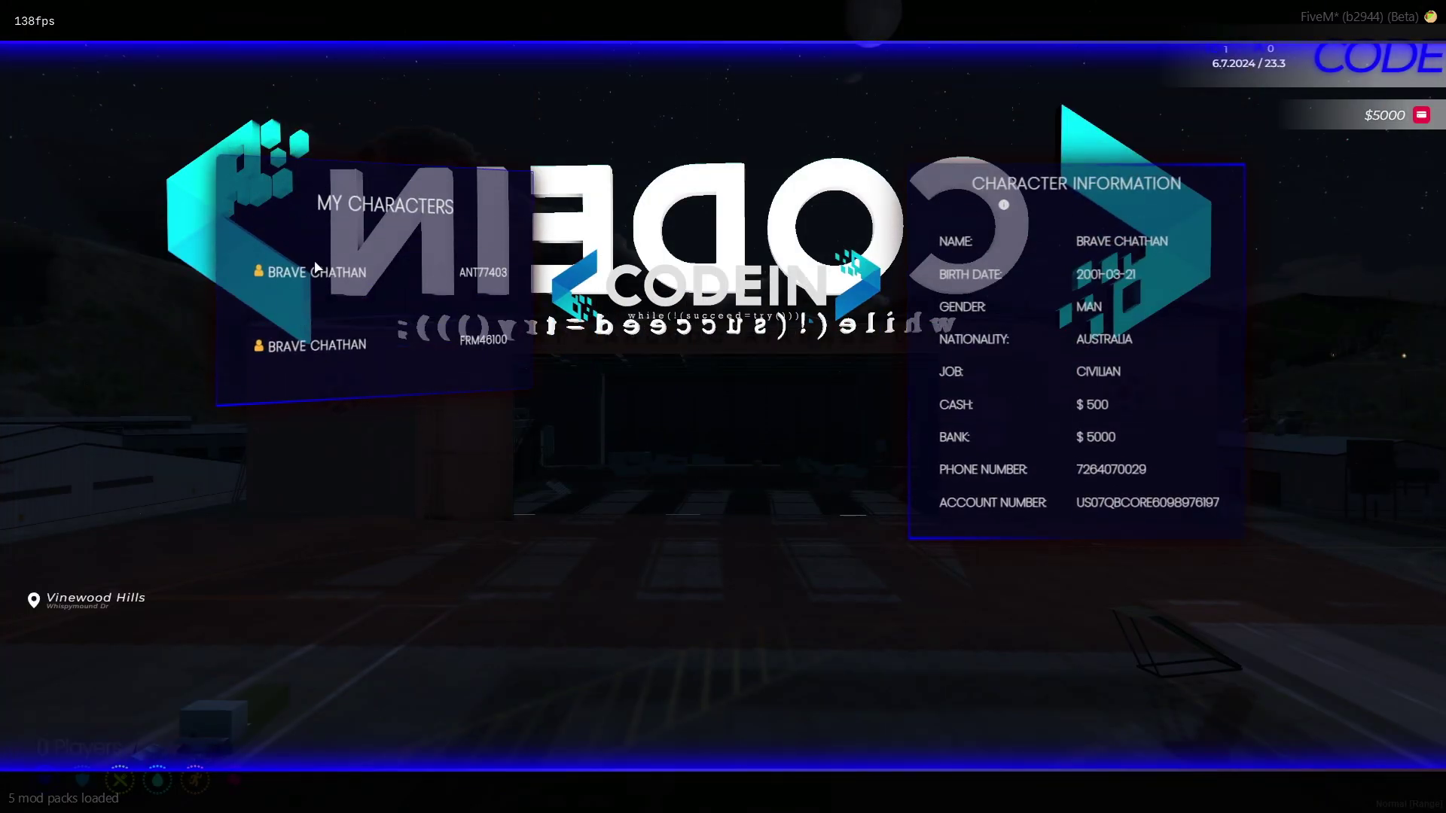
Play as the saved character and spawn at the last location
left_click(316, 273)
left_click(411, 402)
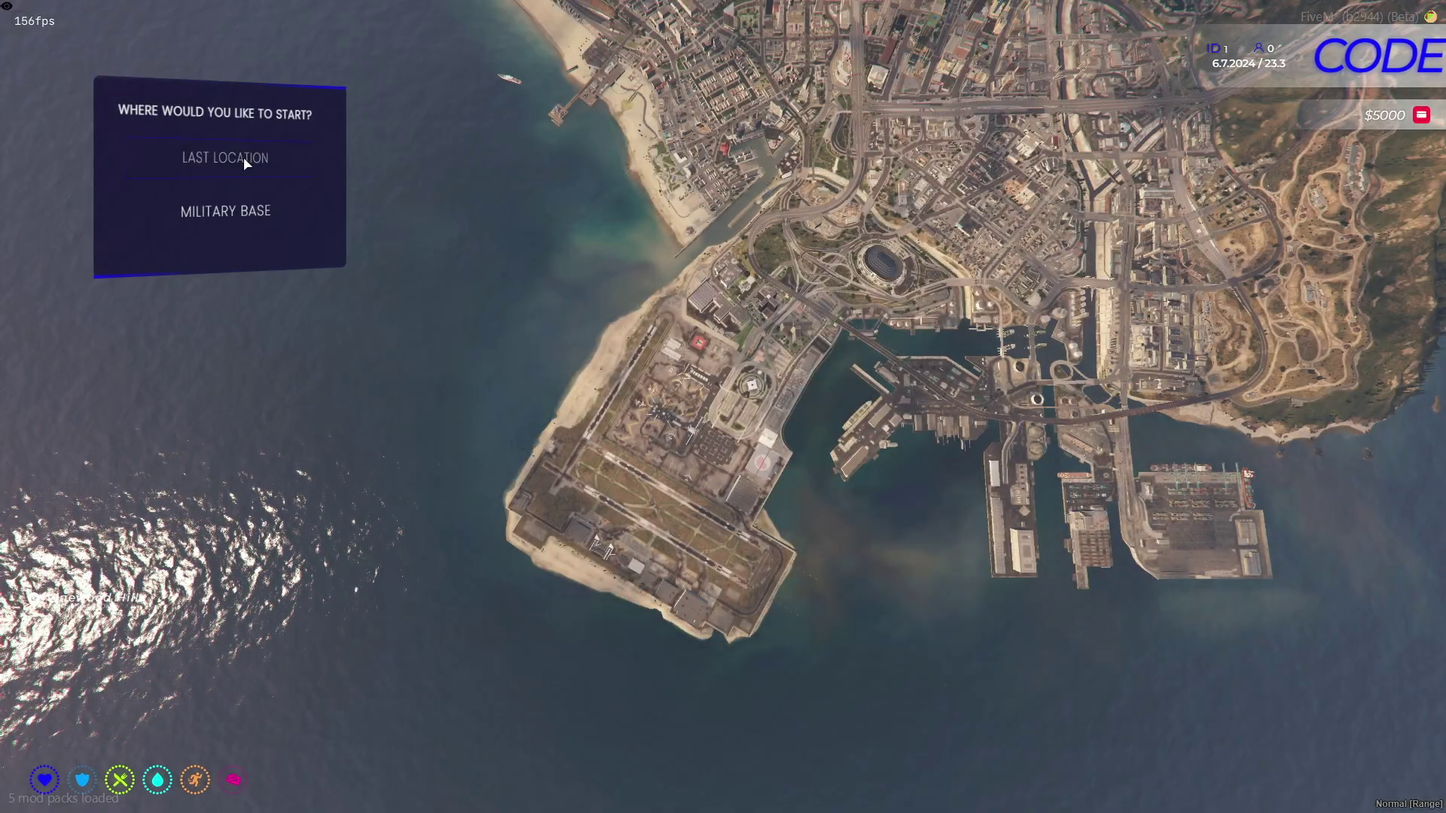
left_click(227, 159)
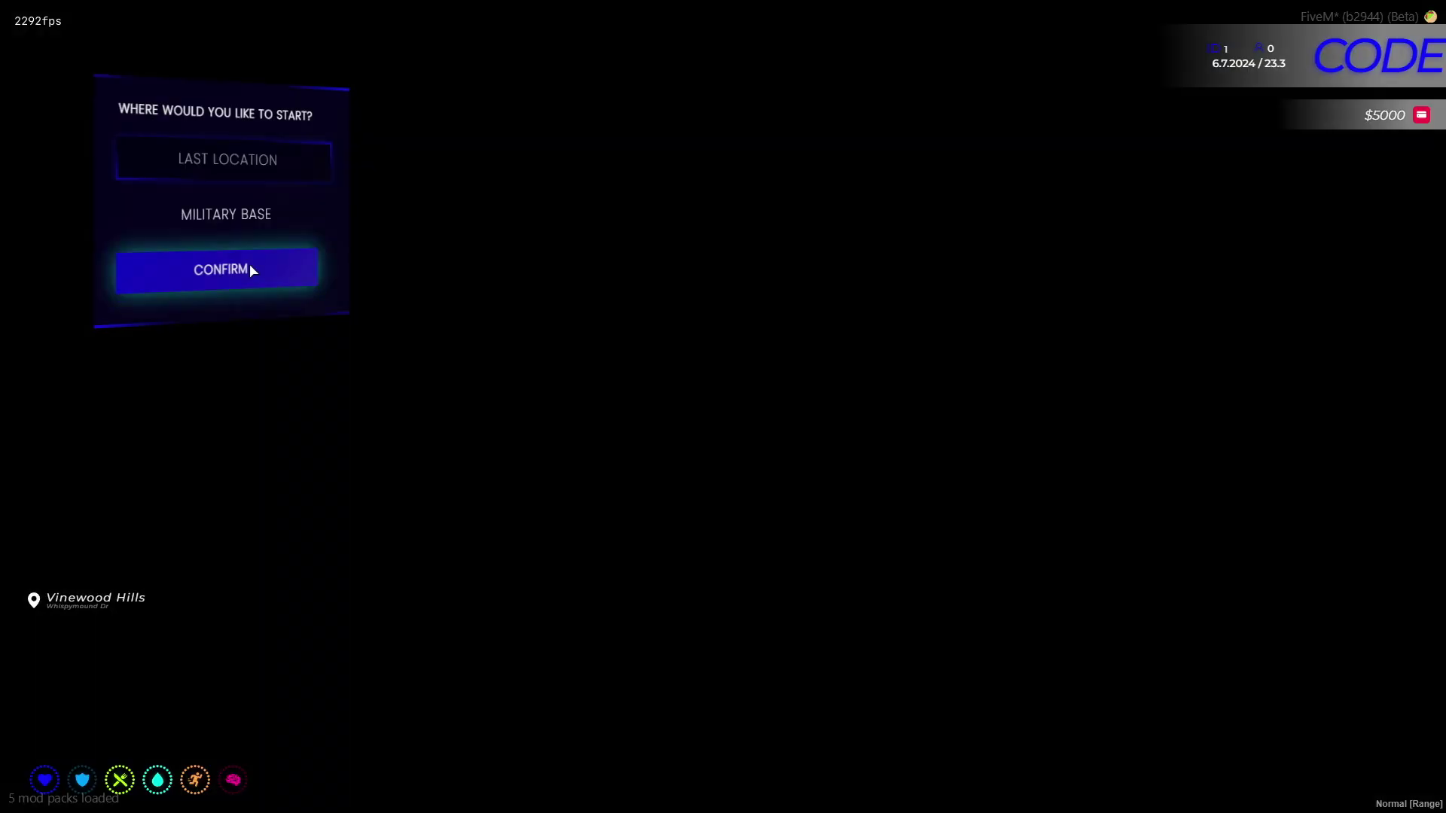
left_click(252, 270)
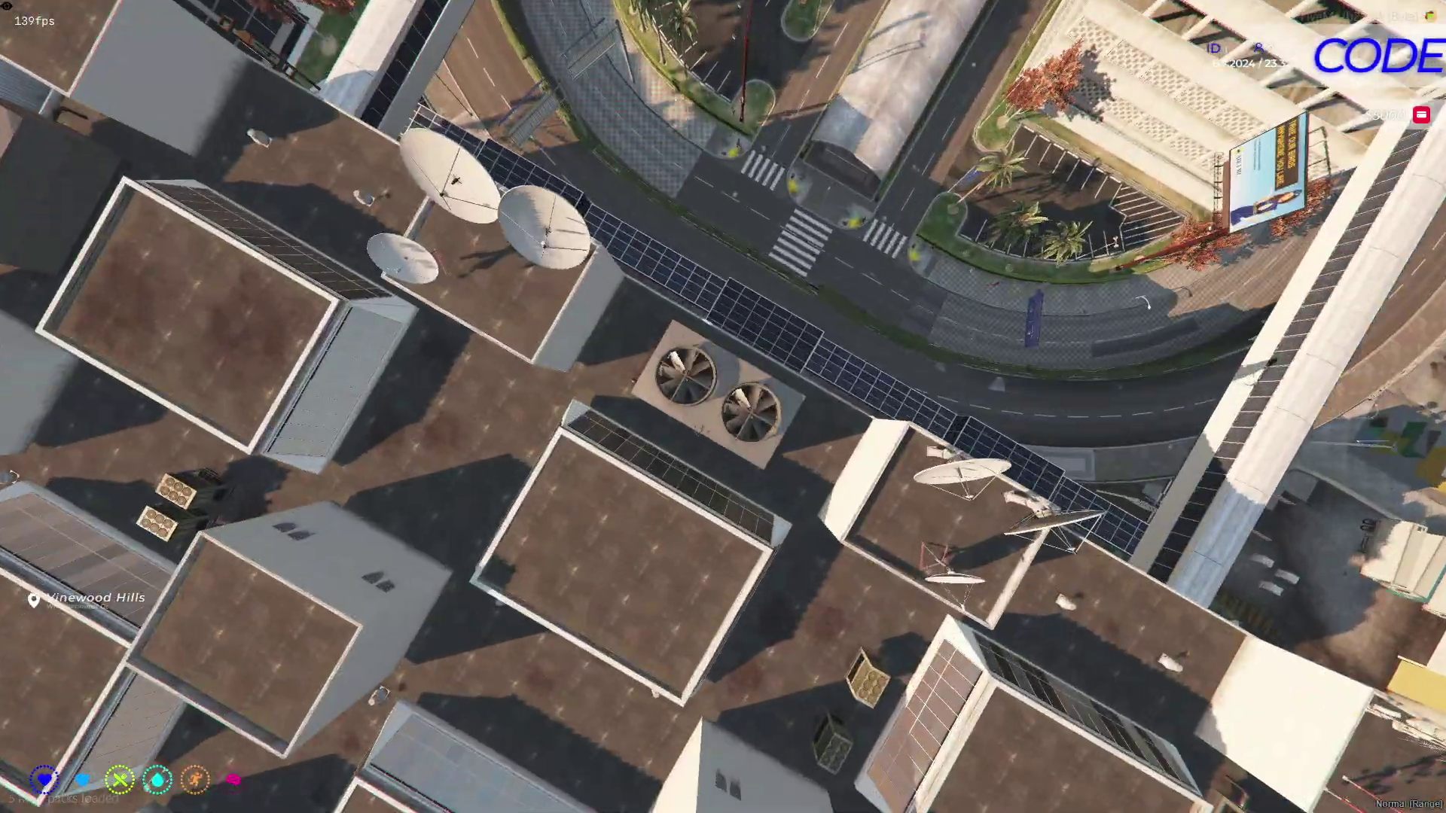
Run through the airport plaza to the starter pack NPC, then switch to the code editor
key("w")
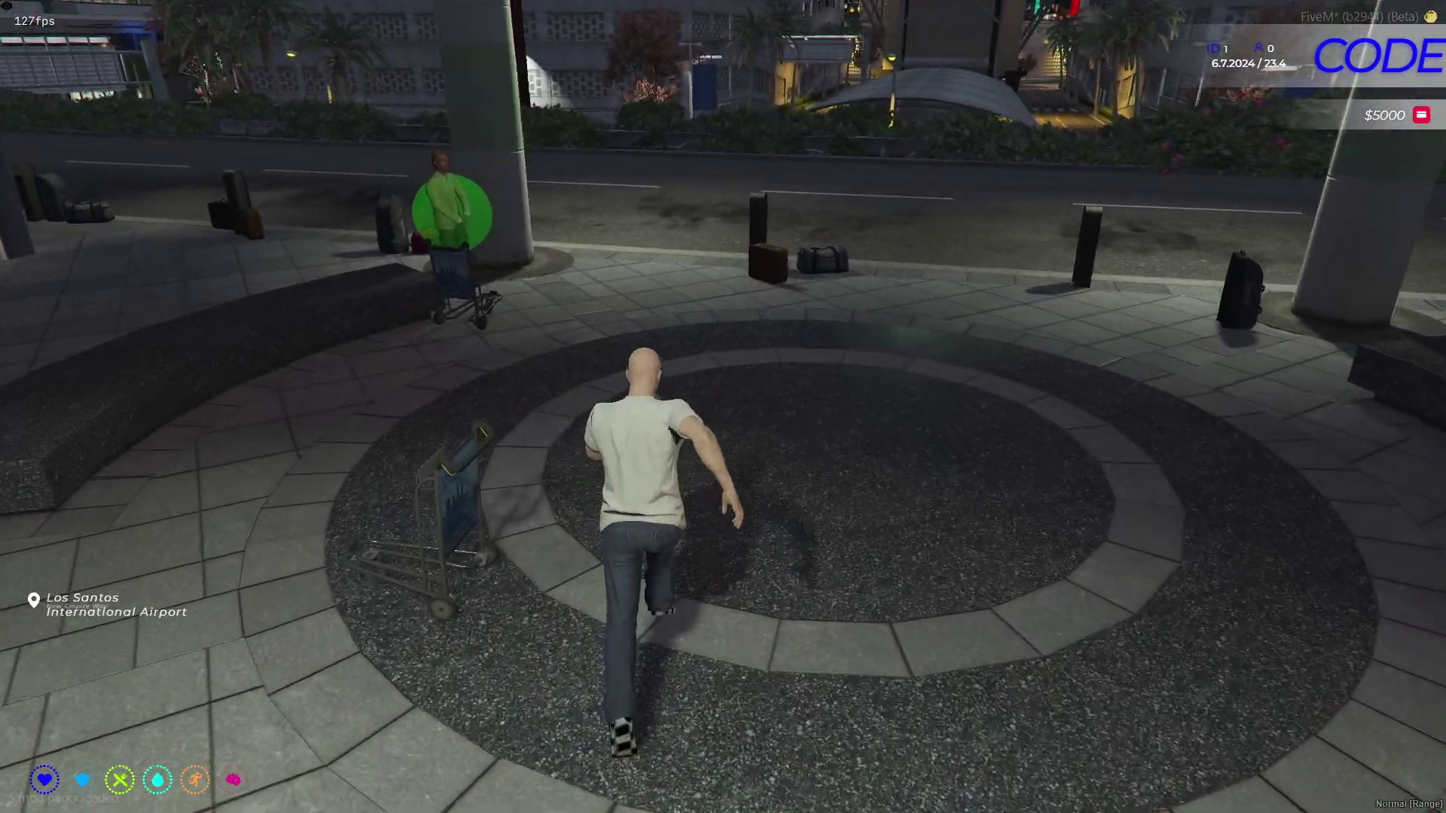
key("w")
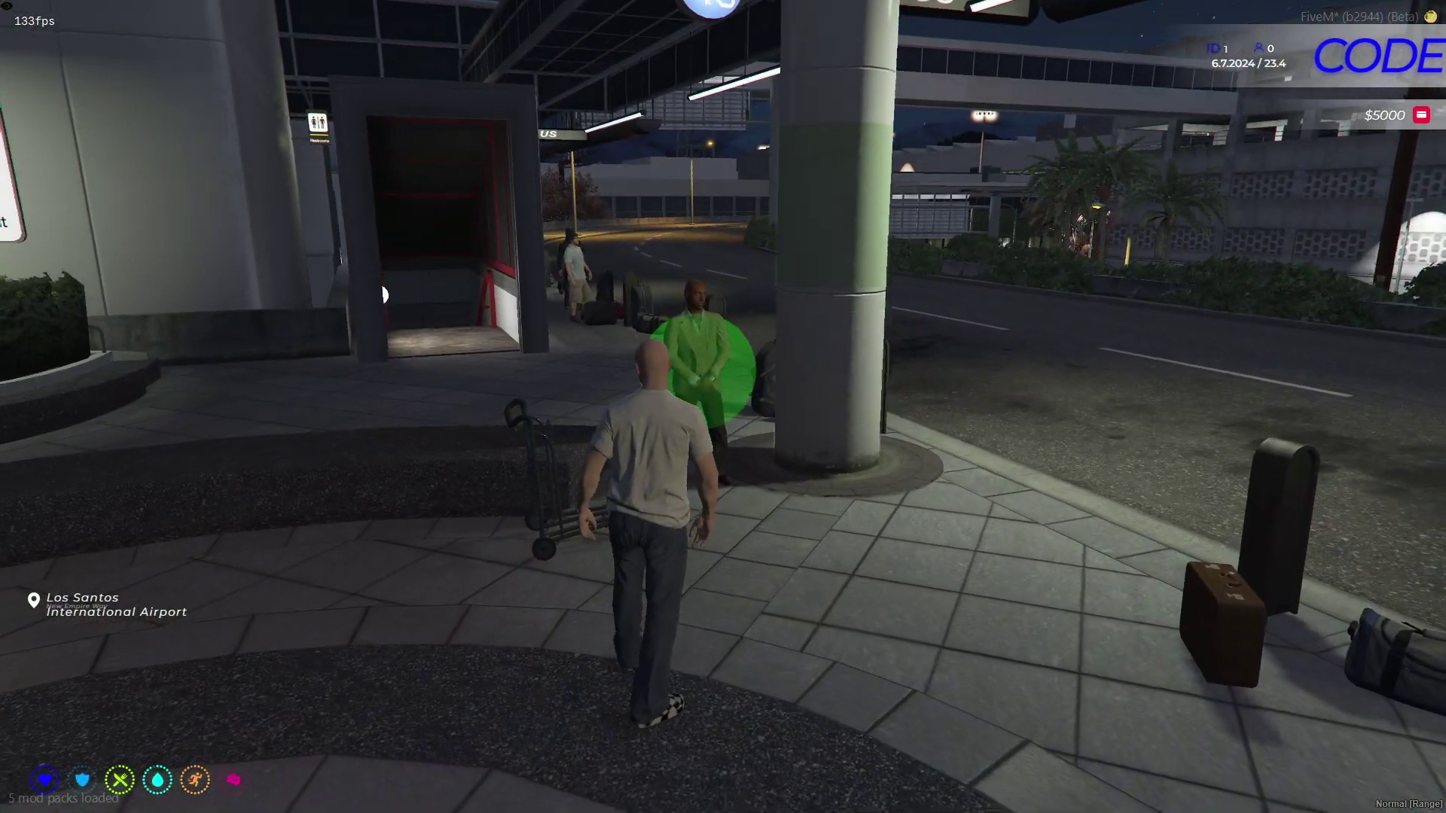
key("w")
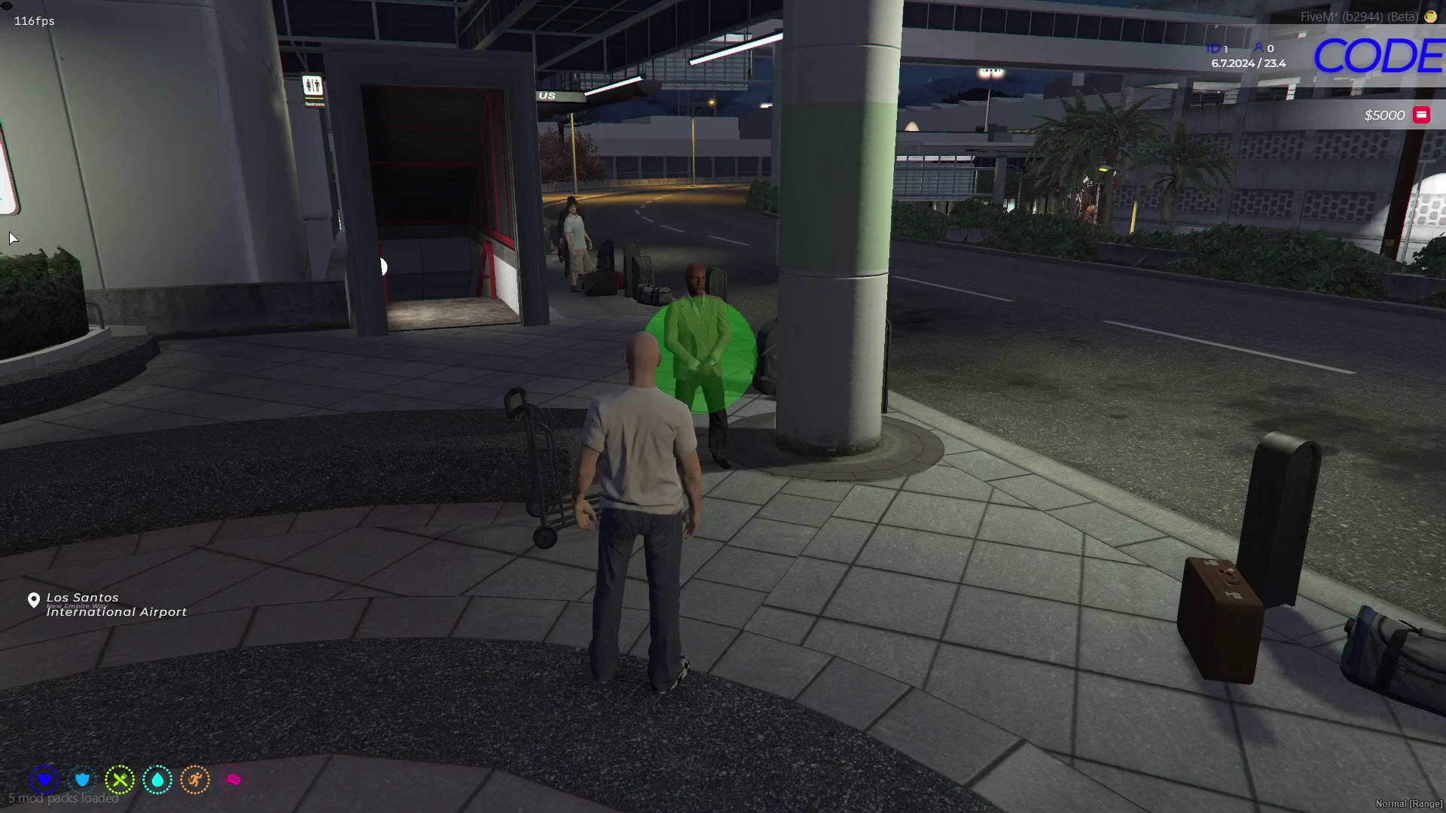
key("alt+Tab")
type("false")
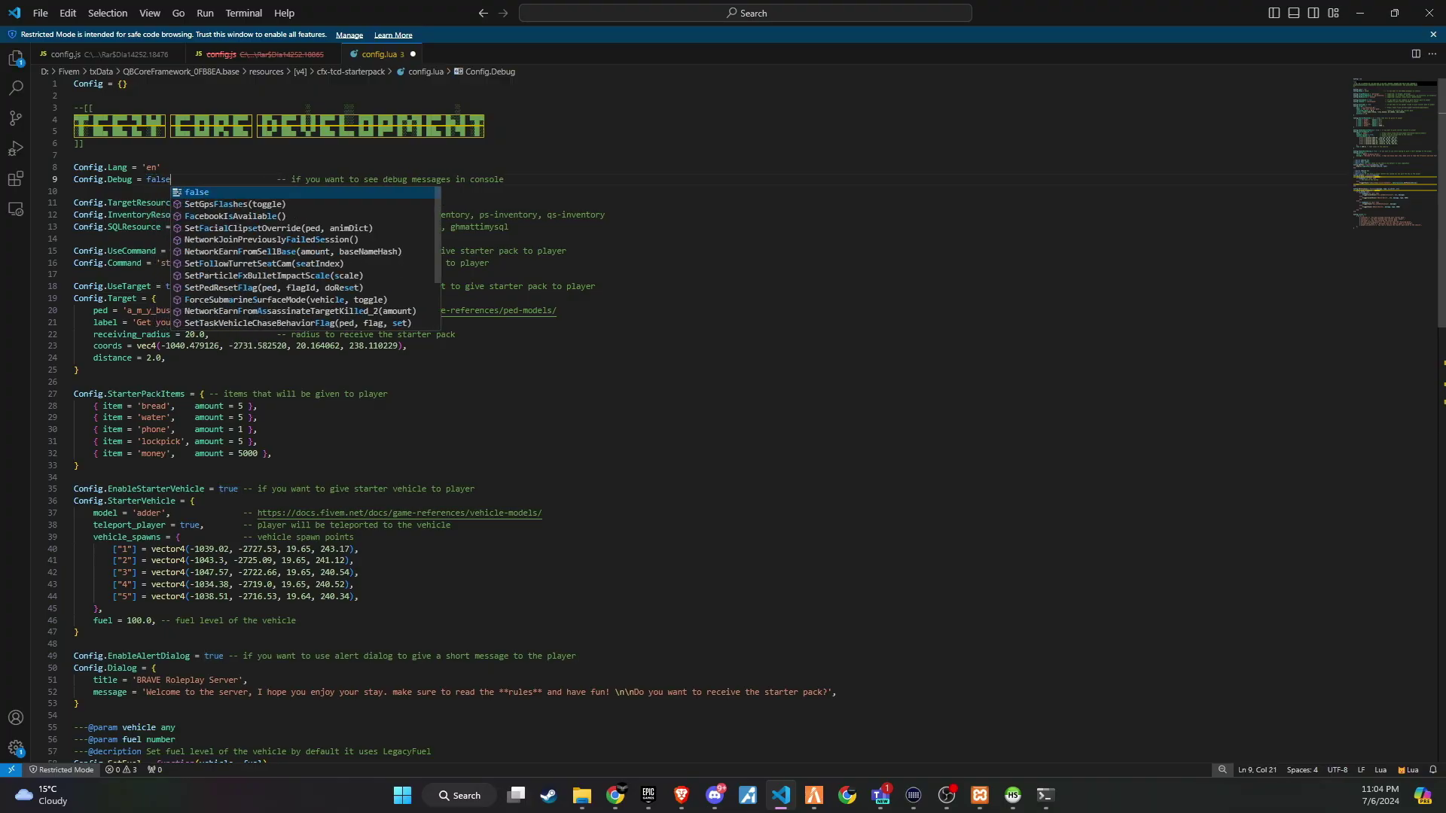
Back in game, ask the airport NPC for the starter pack and confirm receiving it
key("alt+Tab")
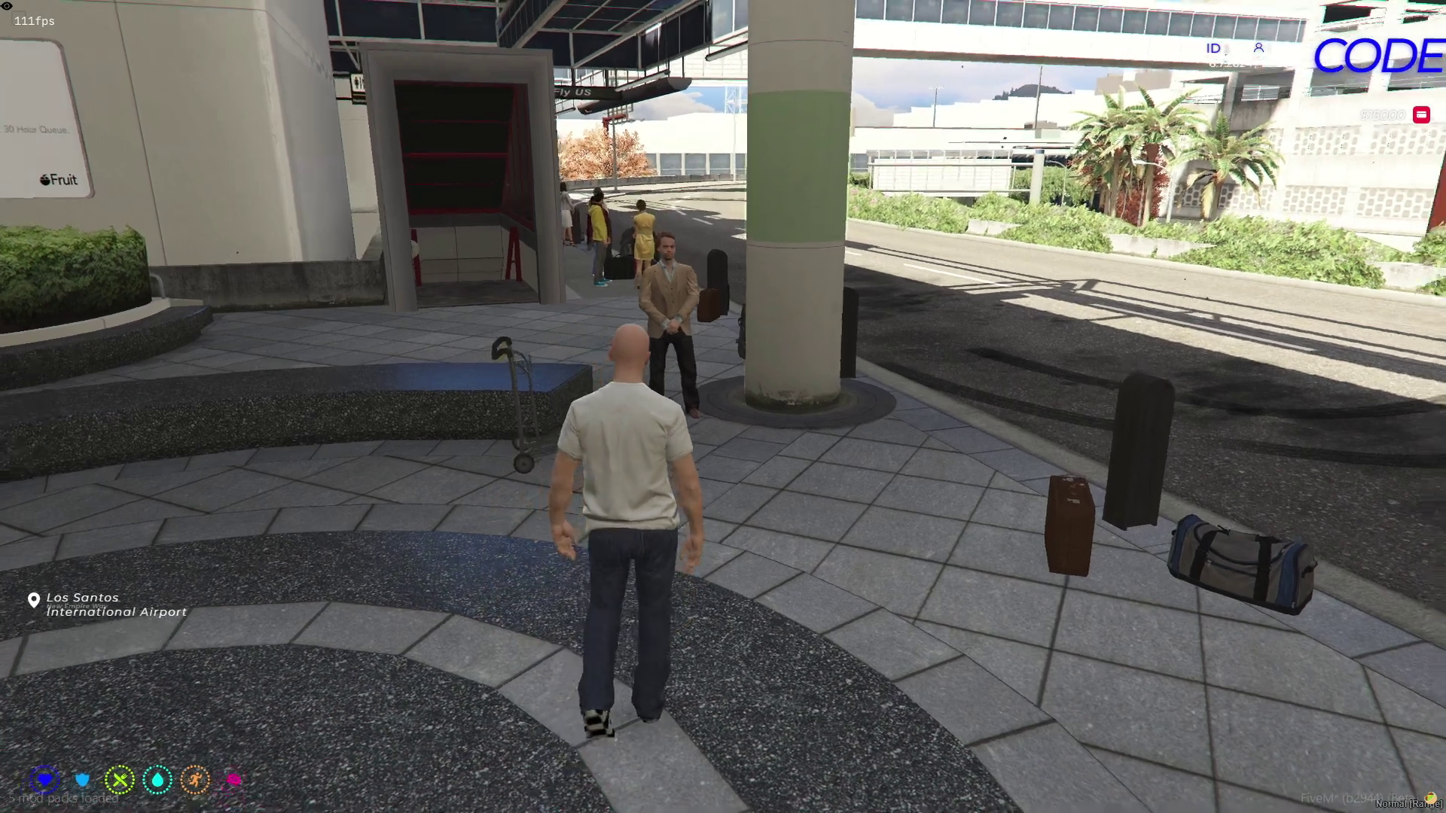
key("w")
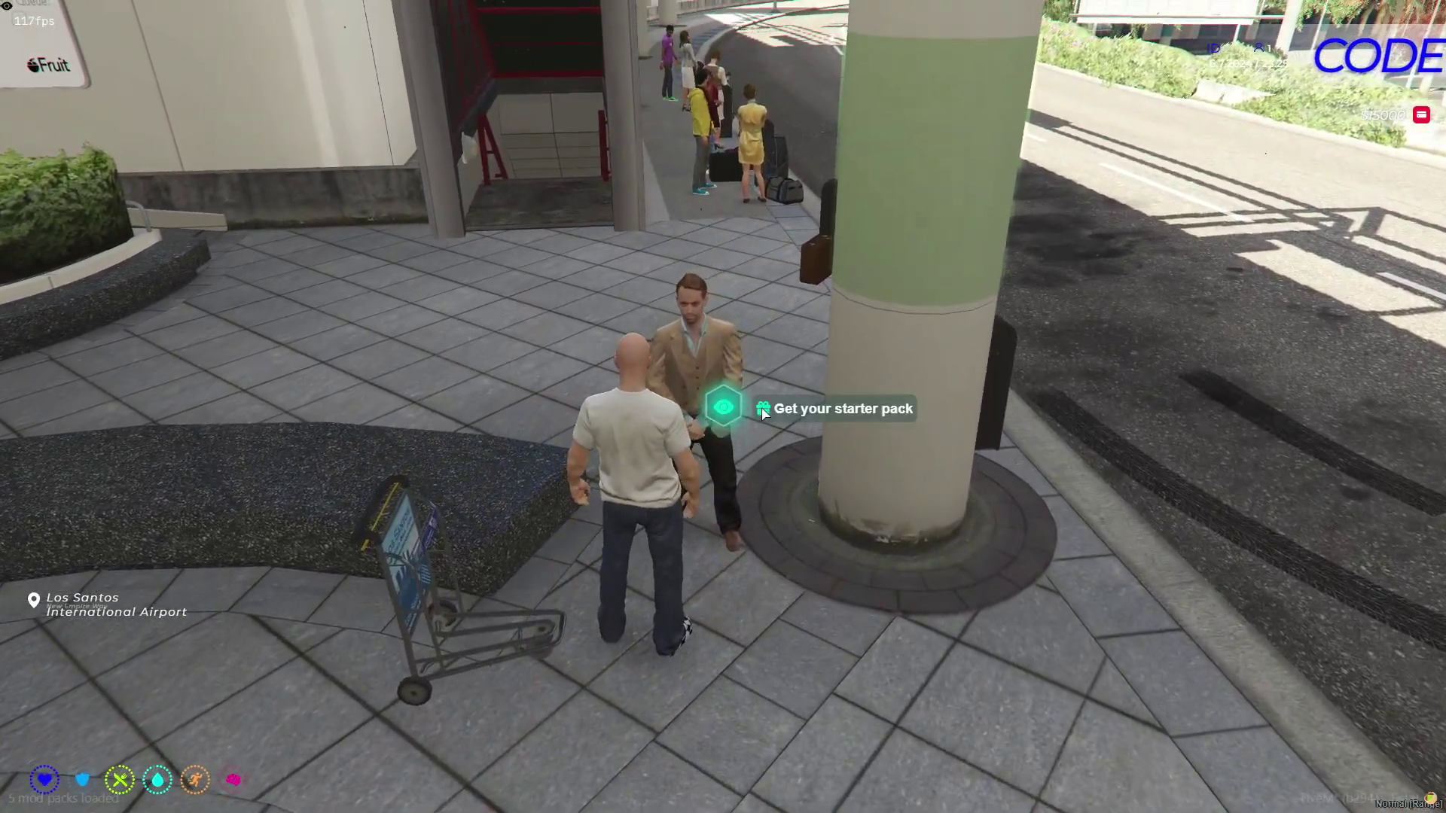
key("e")
left_click(966, 464)
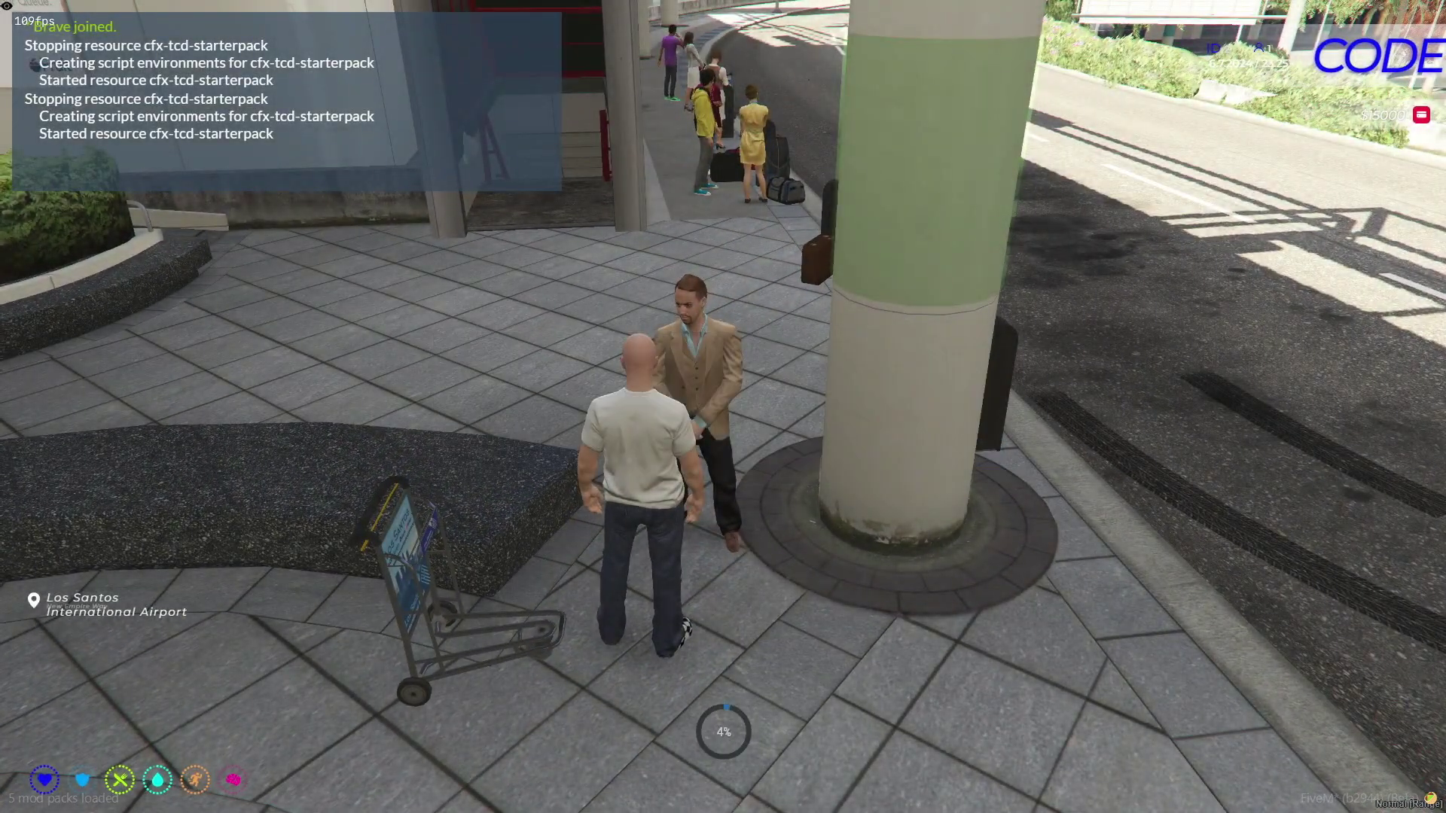
left_click_drag(724, 407, 565, 407)
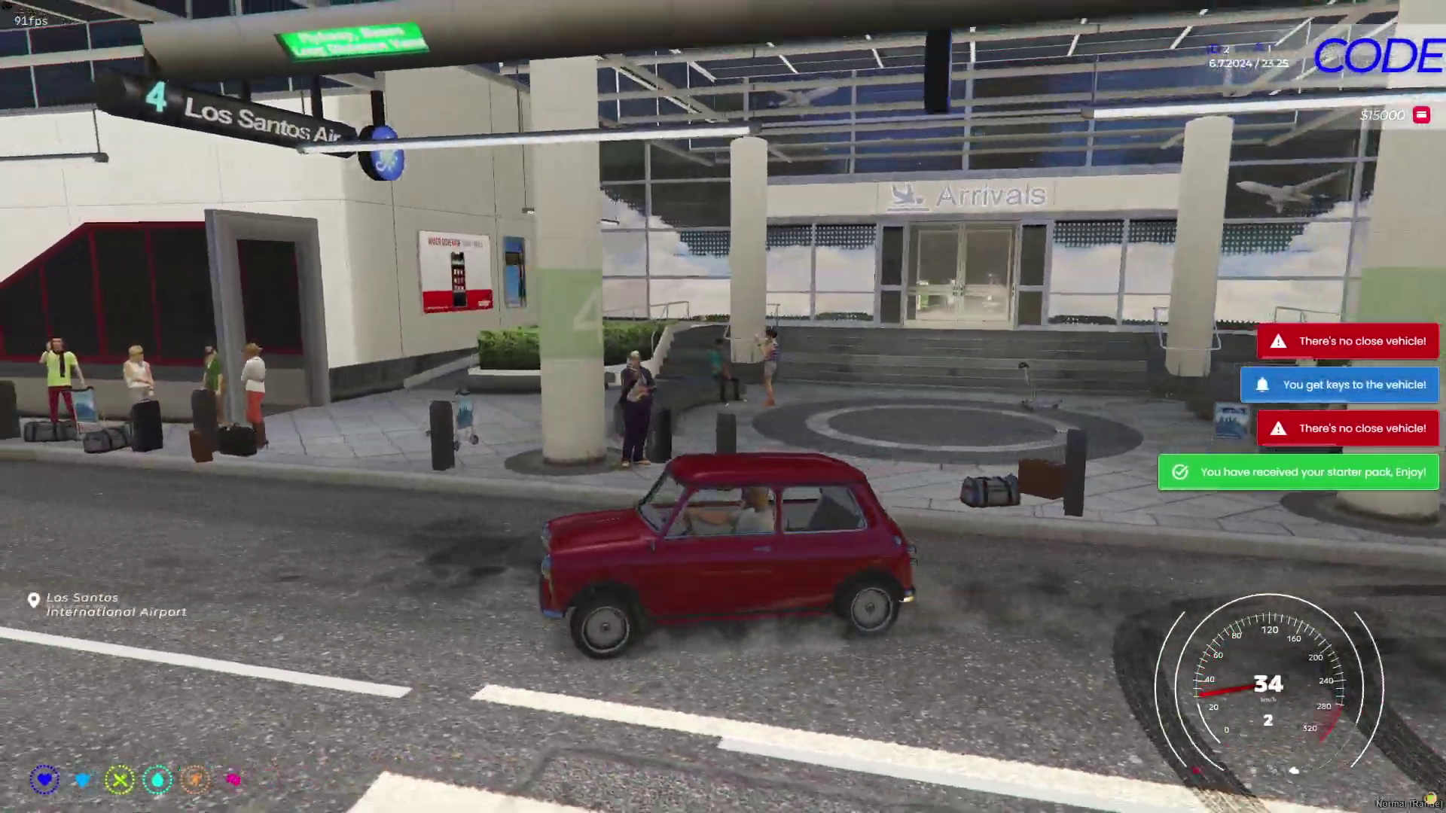
Check the new starter items in the inventory and drive the red starter car toward Vespucci Beach
key("Tab")
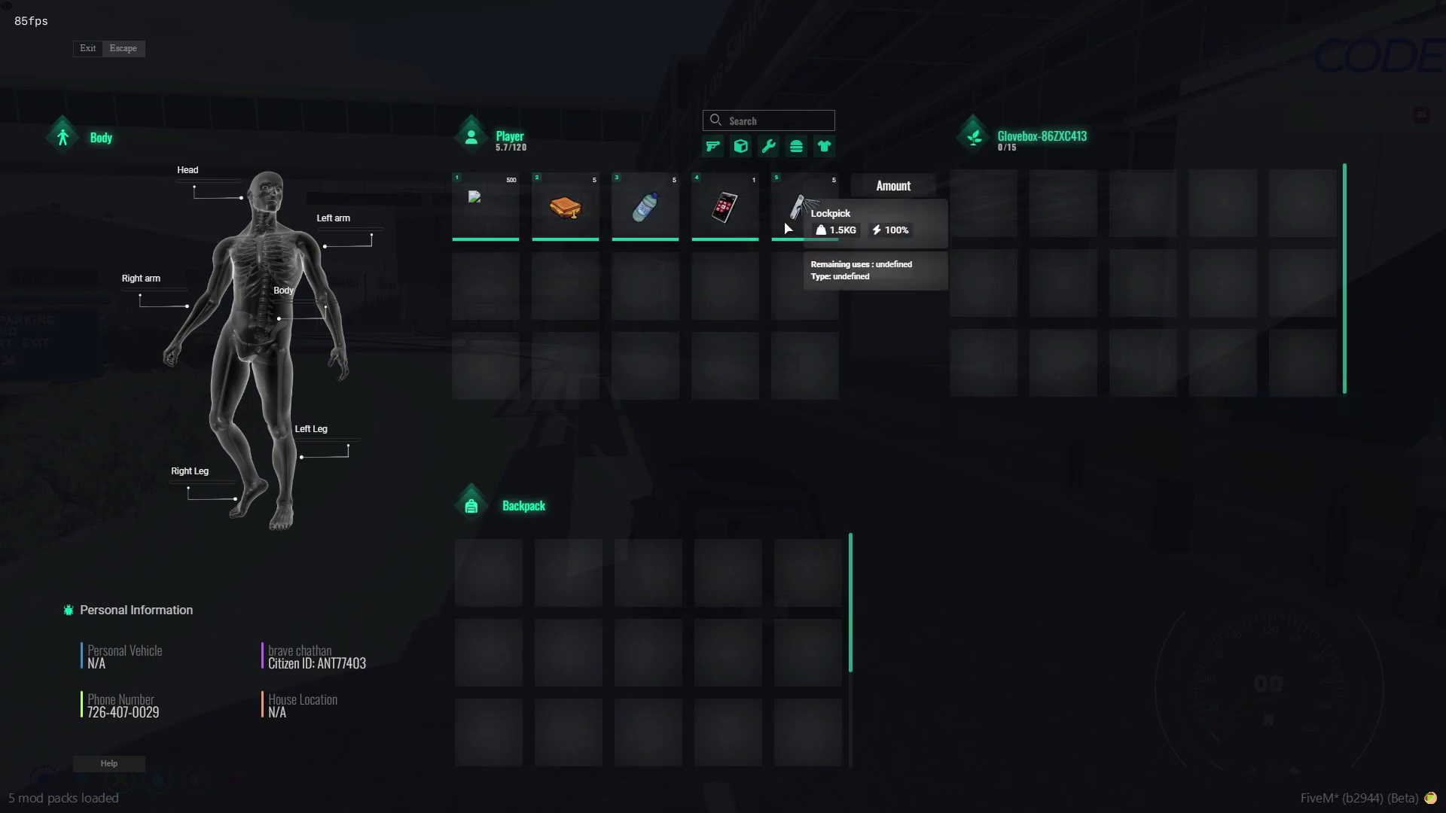
key("Tab")
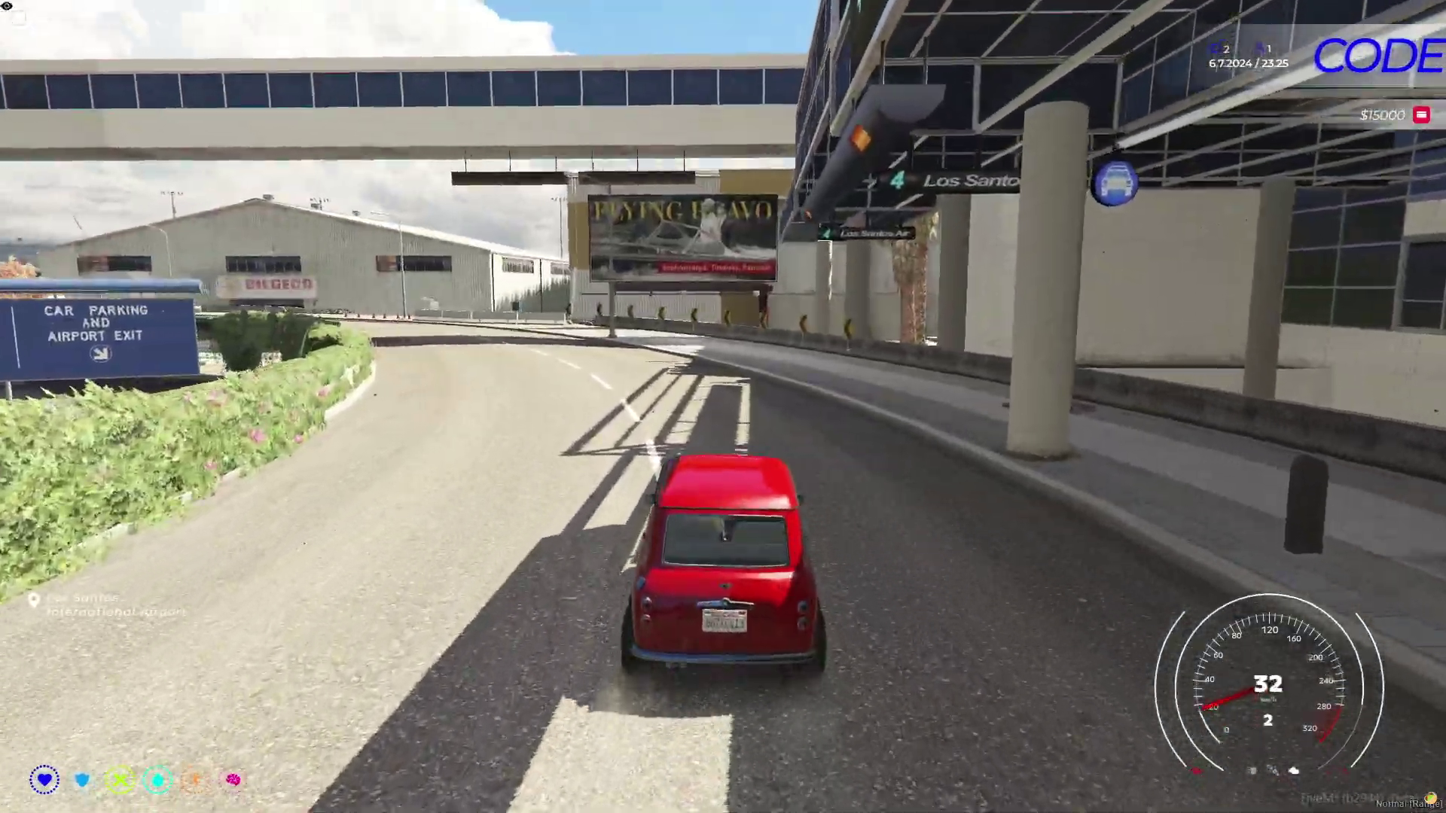
left_click_drag(724, 408, 1017, 407)
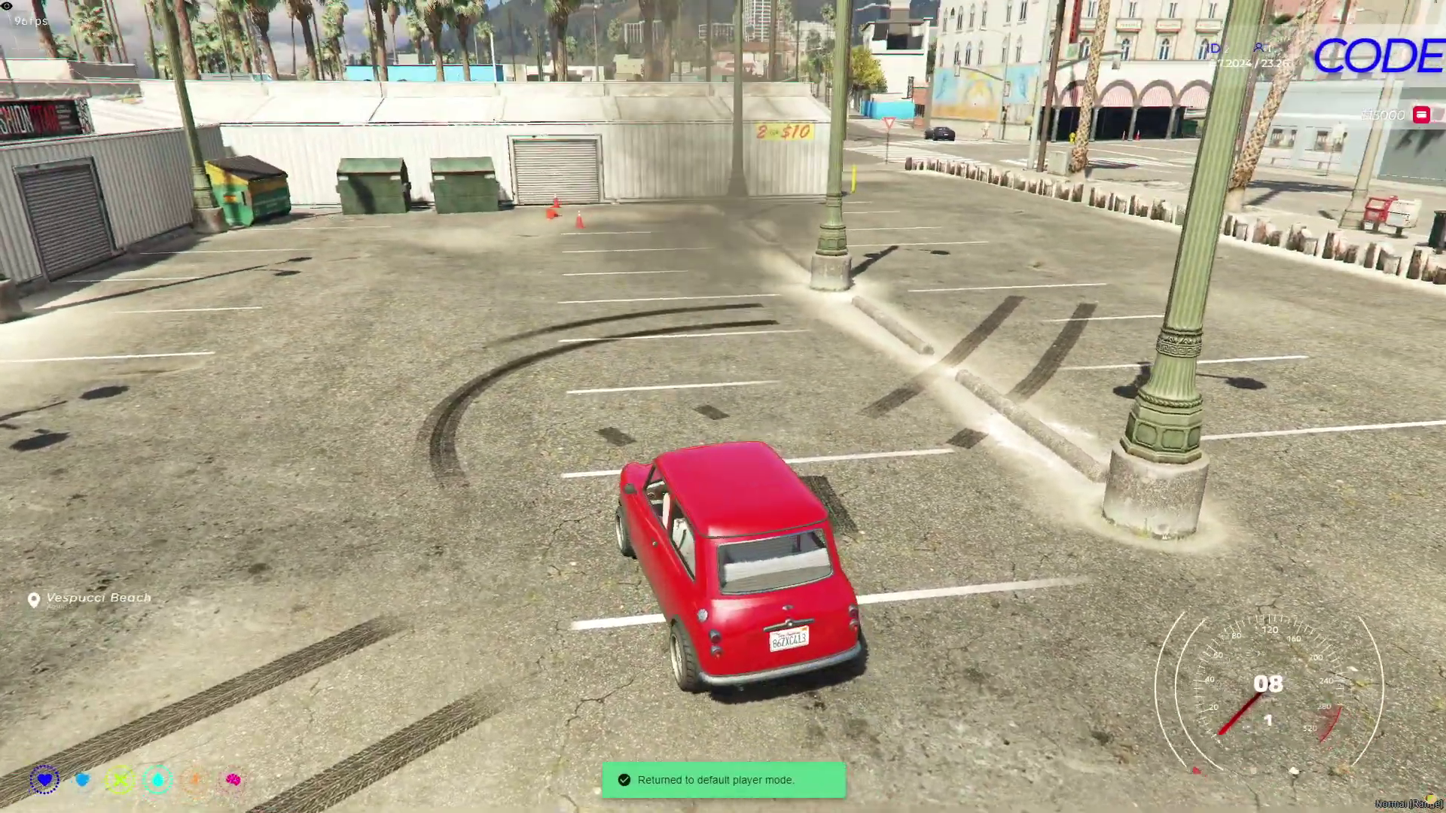
Get out of the red car and store it in the Beach Parking garage
key("f")
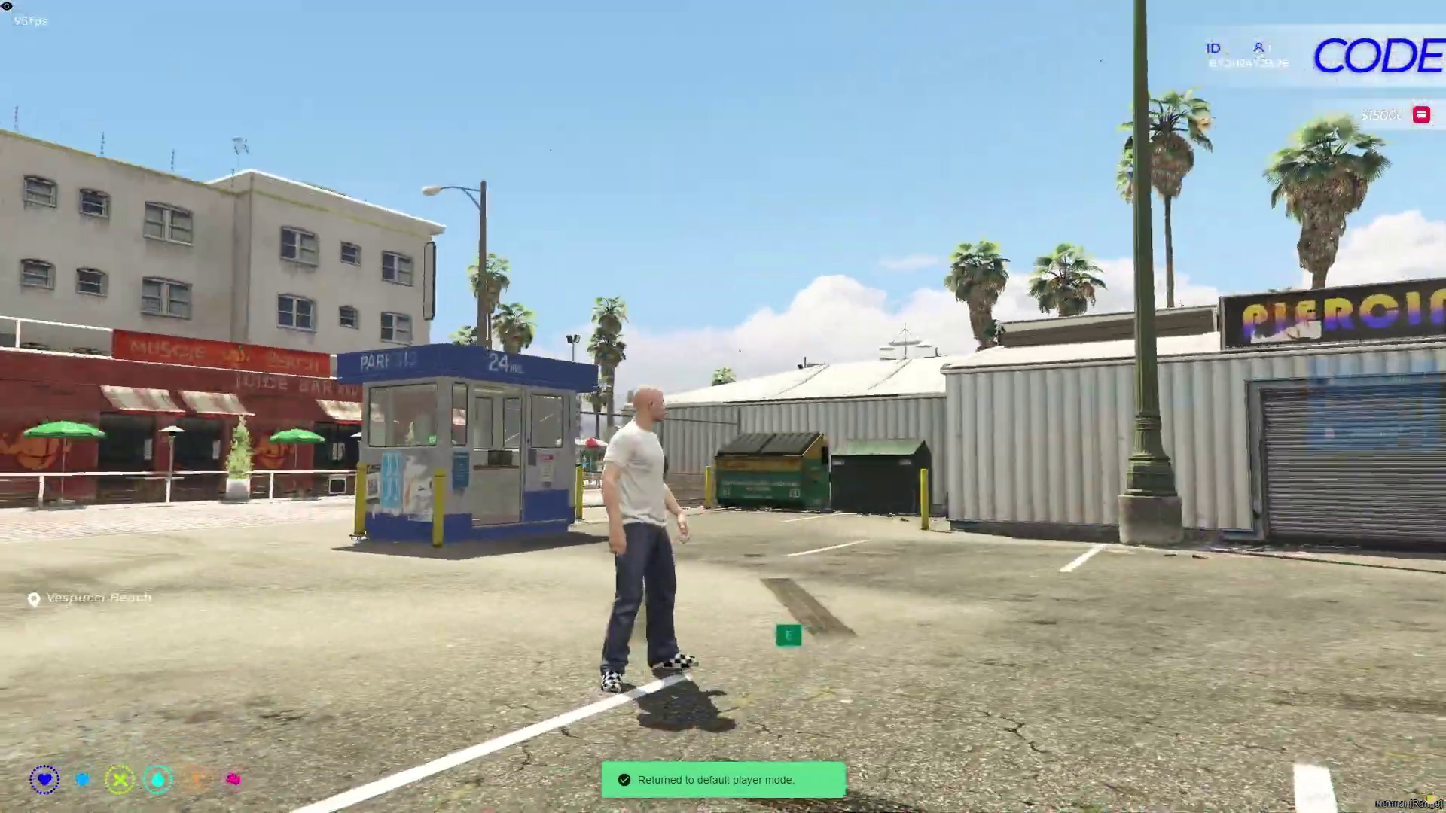
key("e")
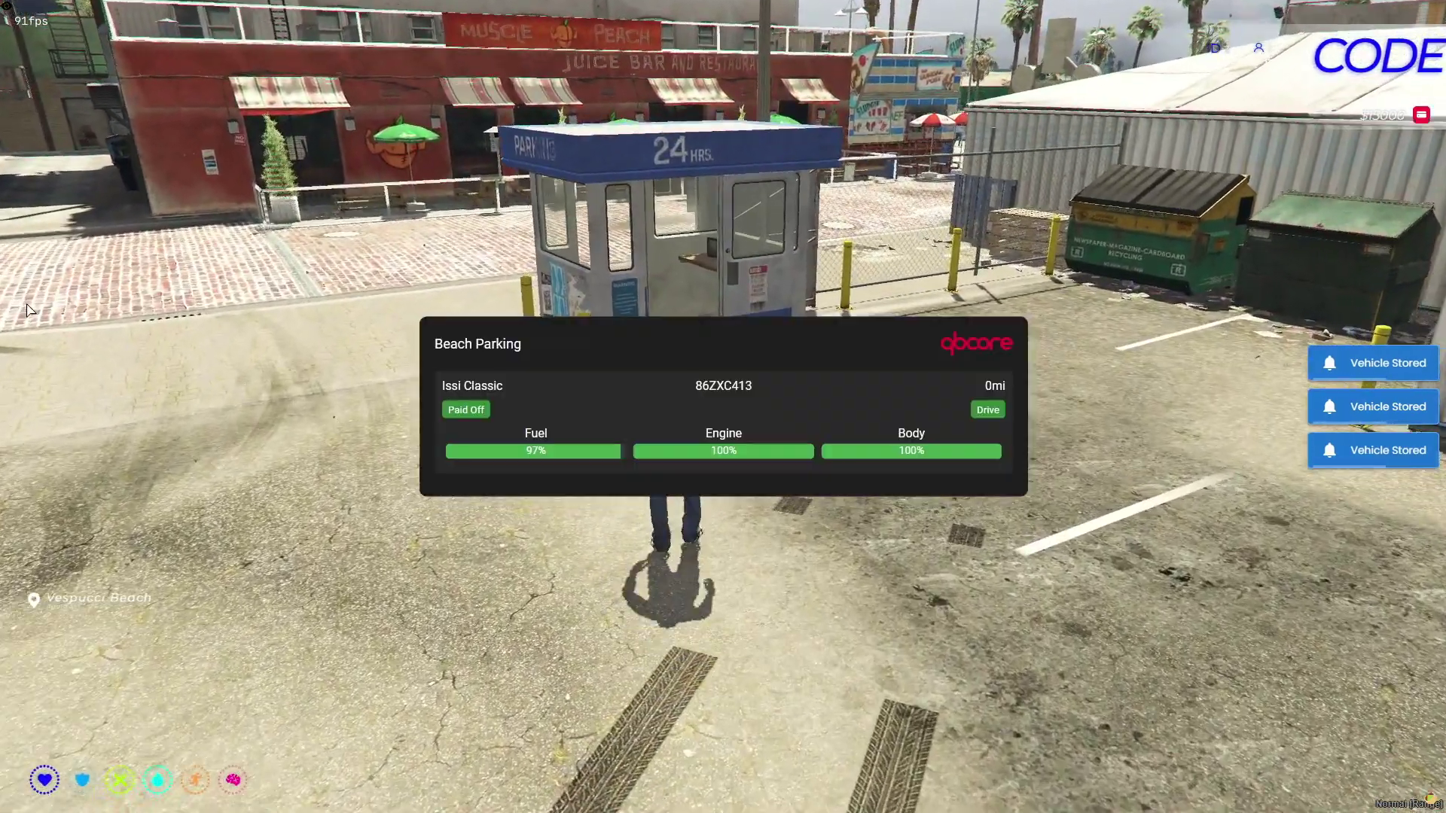
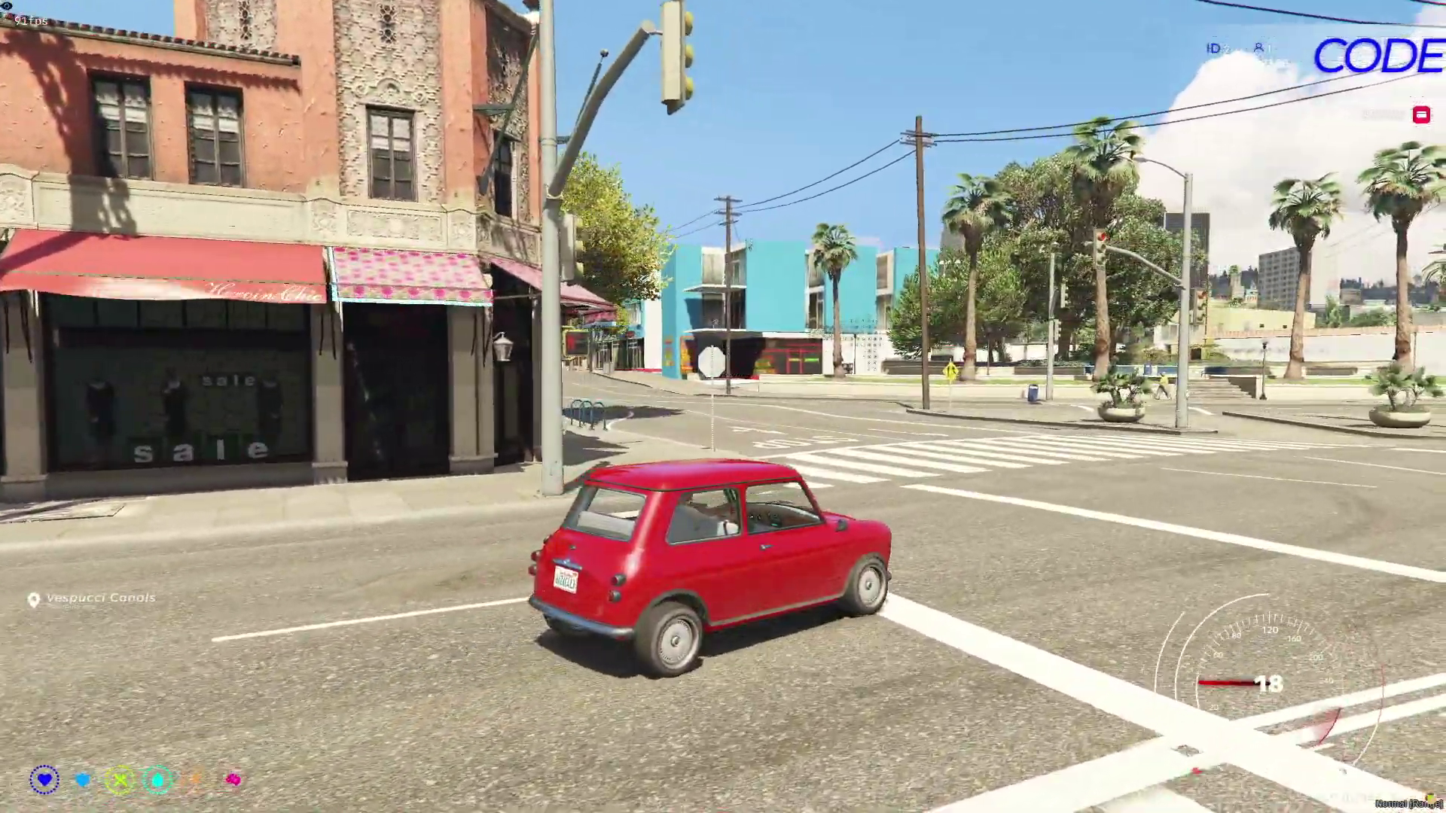
Switch from FiveM to the Discord window with the CODEIN server's links channel
key("alt+Tab")
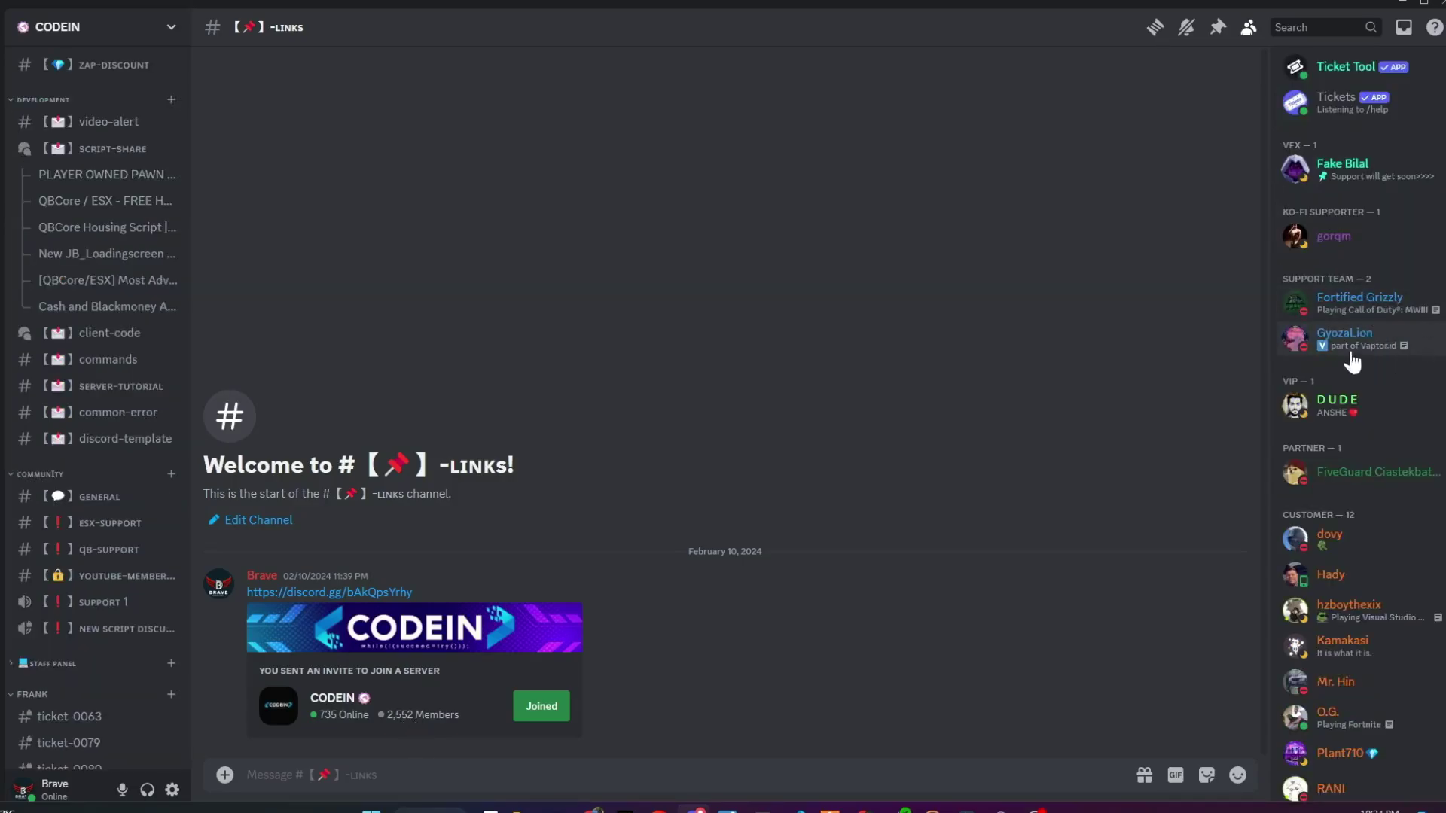
Browse the qb-support channel's earlier messages, then move to esx-support
left_click(109, 549)
scroll(408, 617, "up", 5)
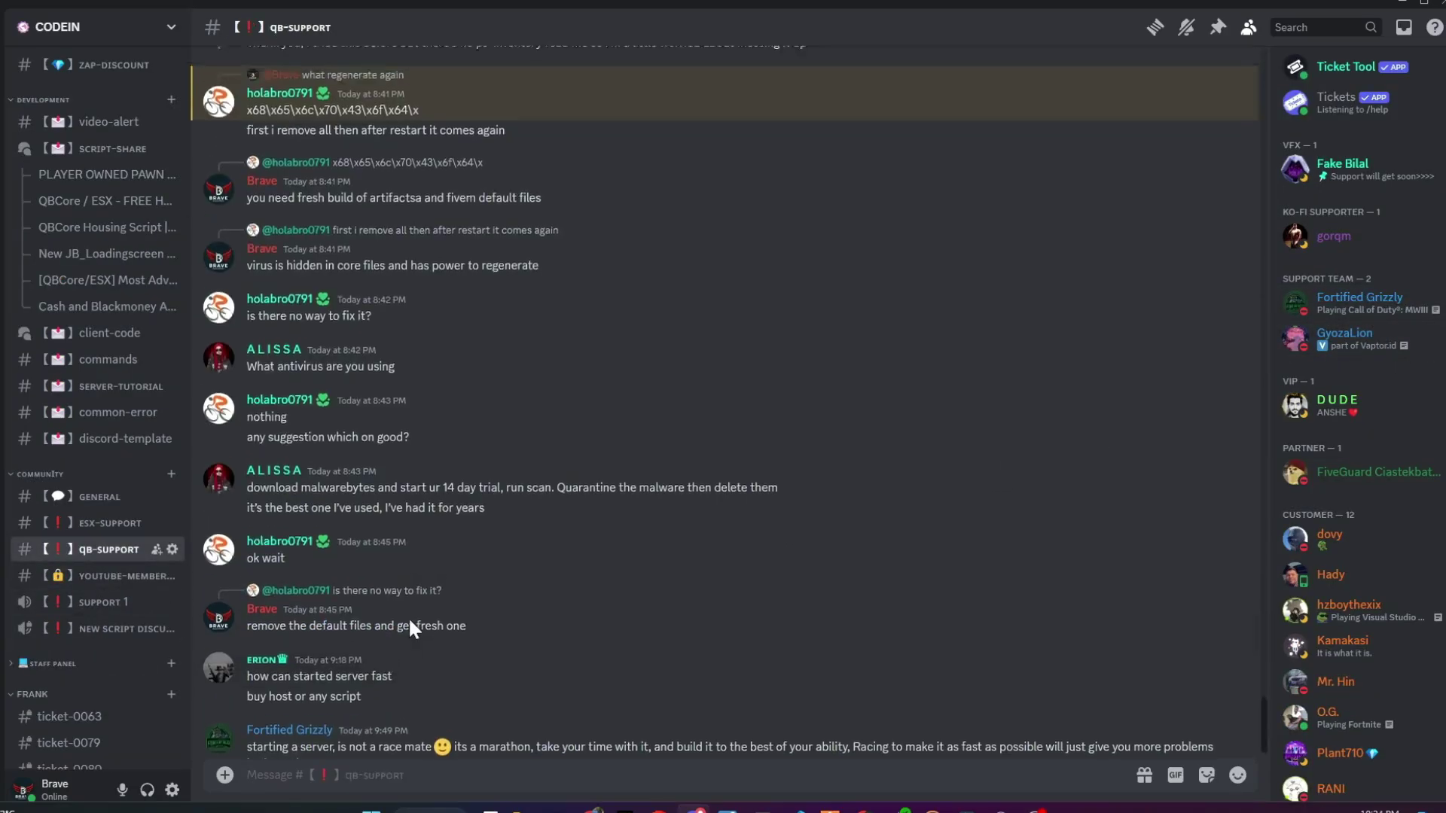
scroll(408, 617, "up", 10)
scroll(408, 618, "up", 5)
scroll(408, 617, "up", 8)
scroll(415, 620, "up", 8)
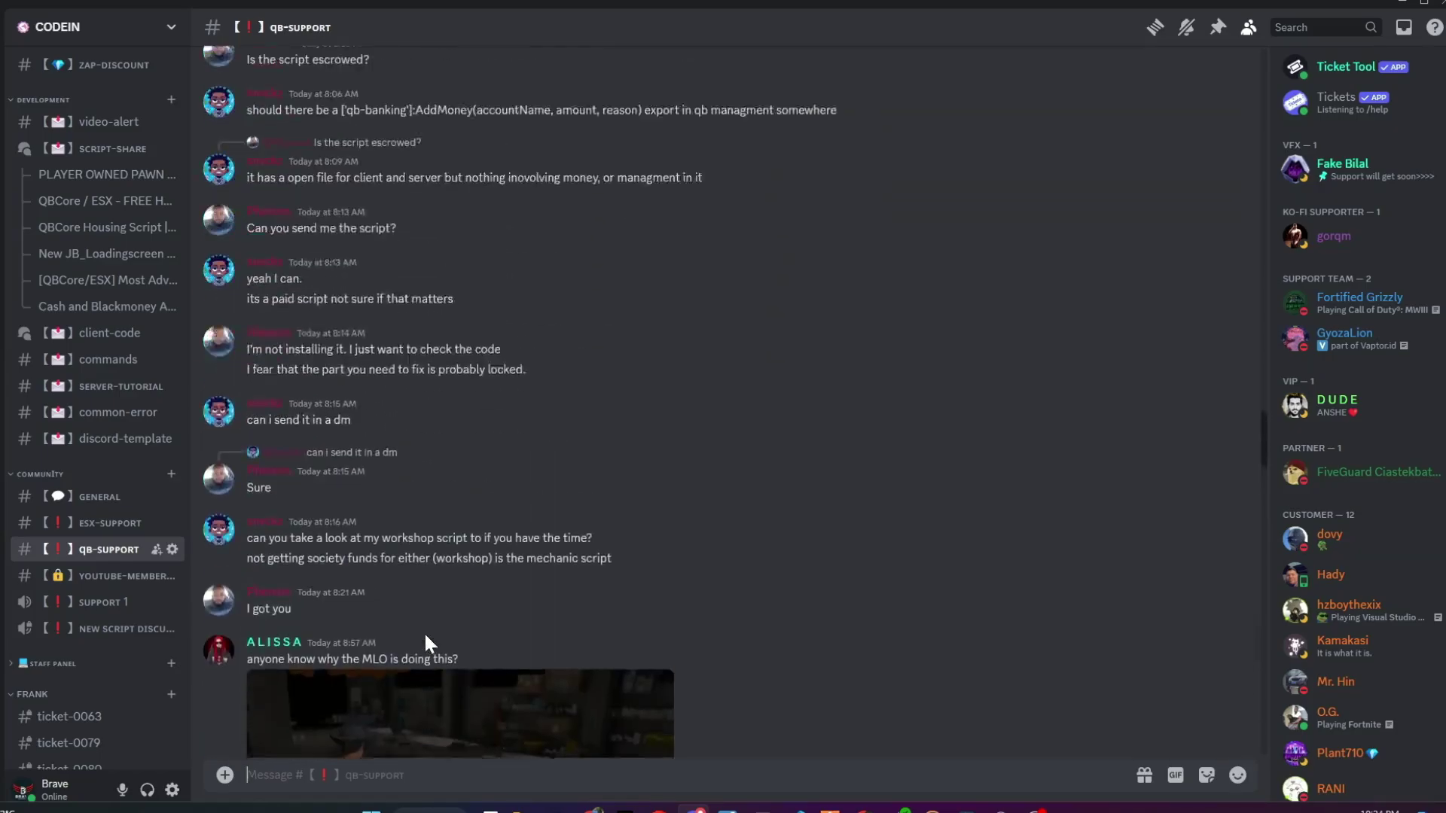
scroll(424, 631, "up", 8)
scroll(423, 631, "up", 8)
scroll(423, 639, "up", 8)
scroll(424, 639, "up", 4)
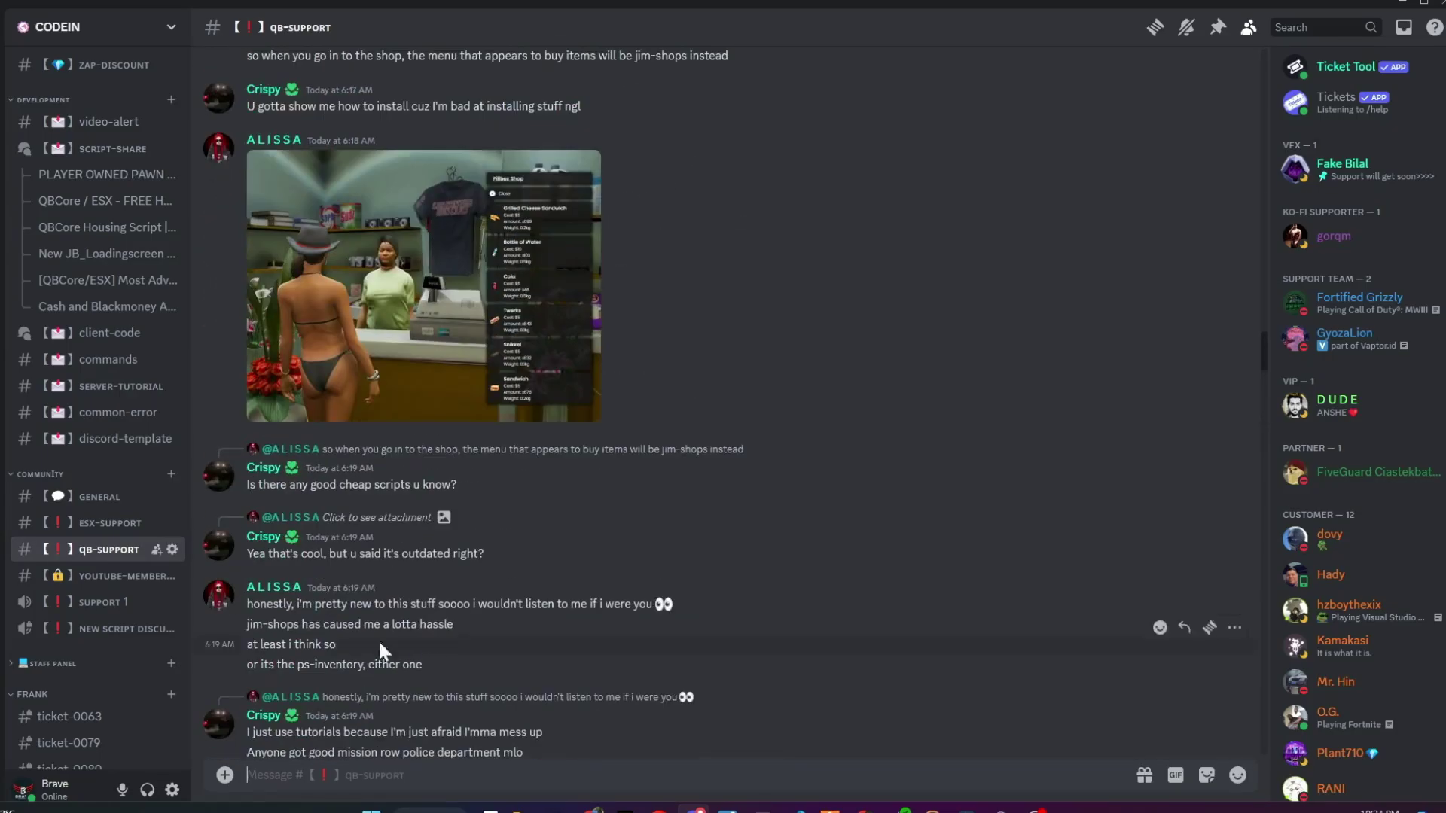
left_click(109, 522)
Browse the general channel back through June 2024 support conversations
left_click(99, 497)
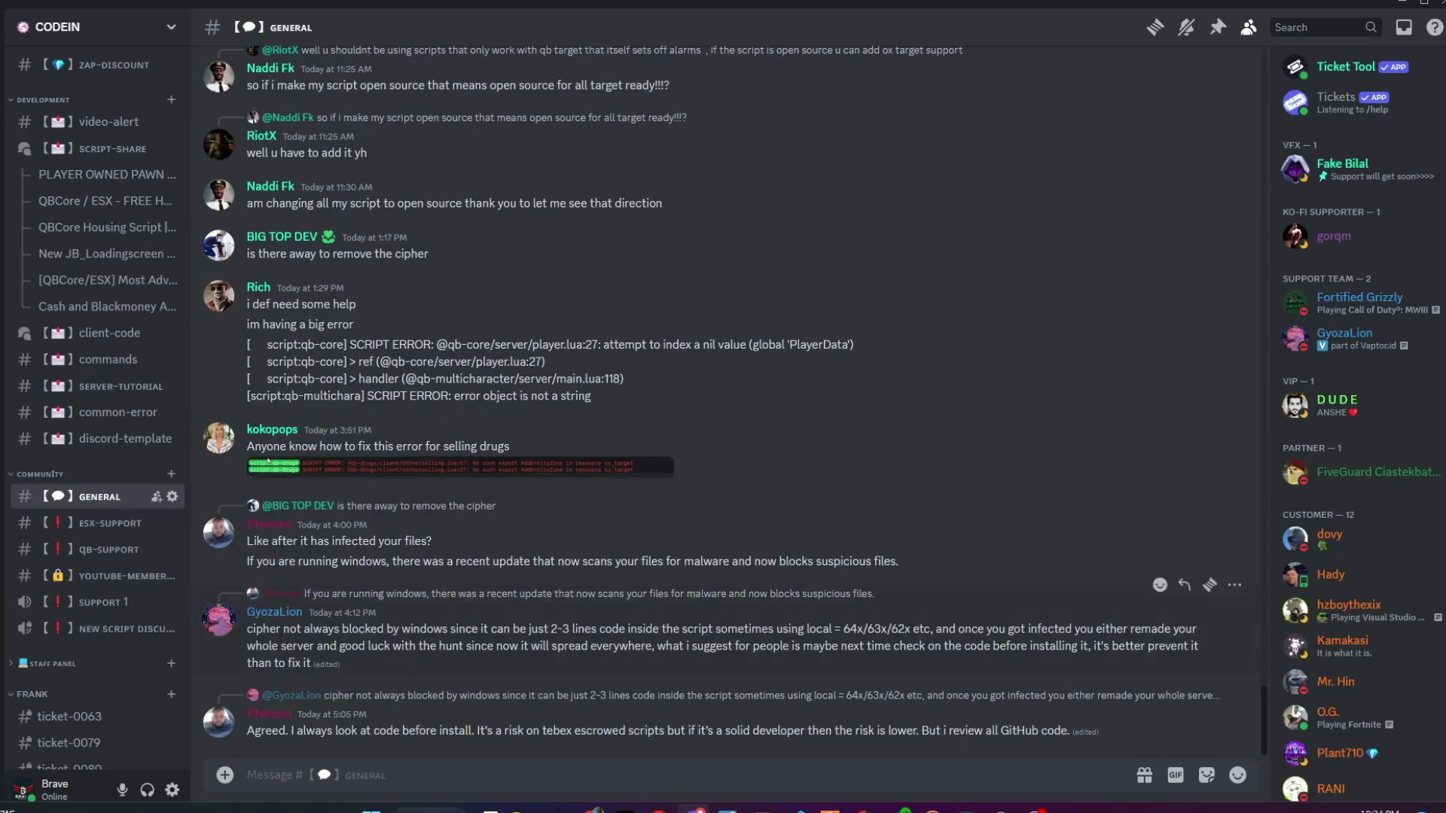
scroll(469, 537, "up", 5)
scroll(469, 537, "up", 5)
scroll(468, 536, "up", 5)
scroll(470, 537, "up", 5)
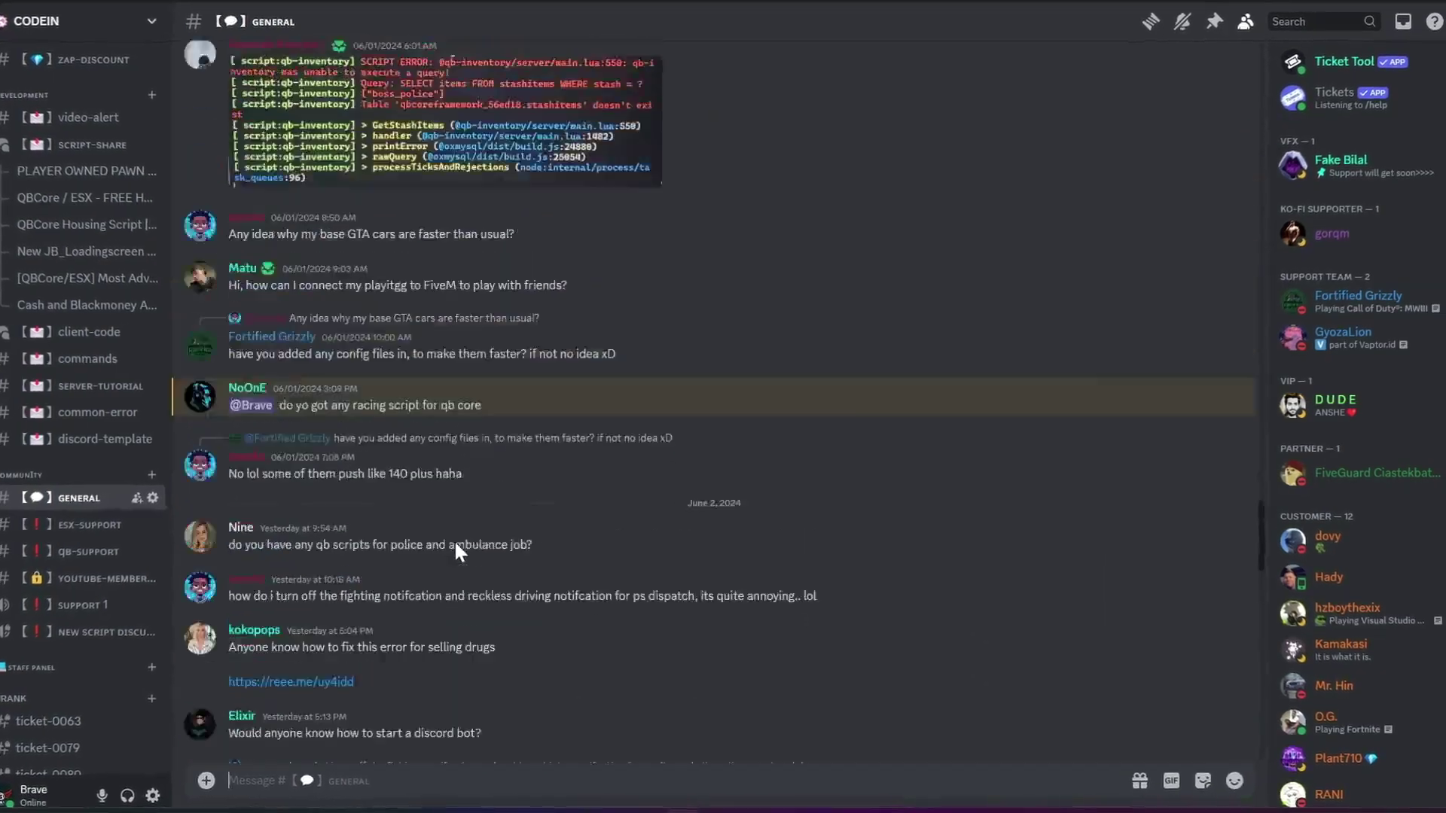
scroll(454, 539, "up", 5)
scroll(425, 544, "up", 5)
scroll(394, 548, "up", 5)
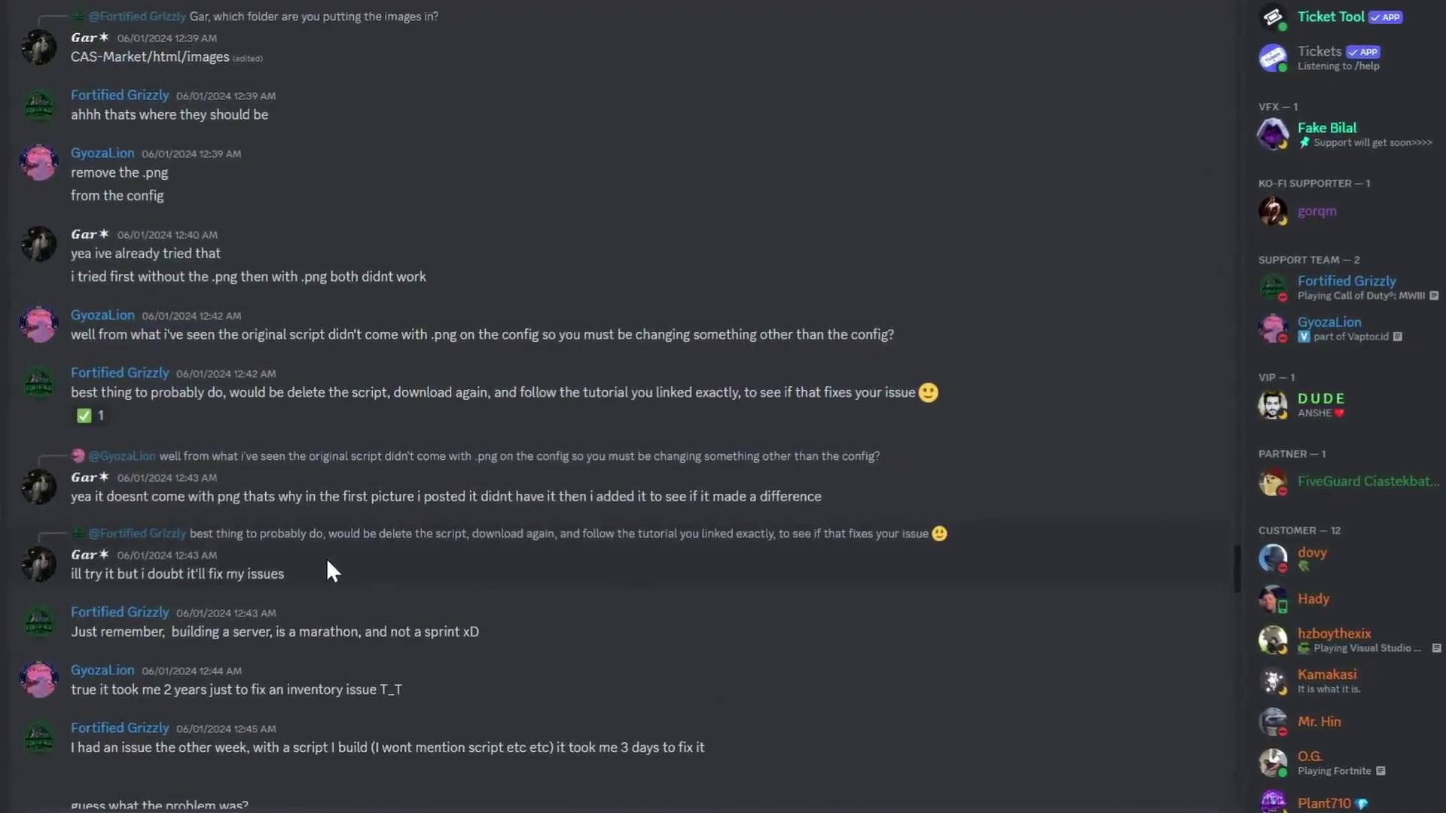
scroll(327, 558, "up", 5)
scroll(289, 564, "up", 5)
scroll(177, 552, "up", 3)
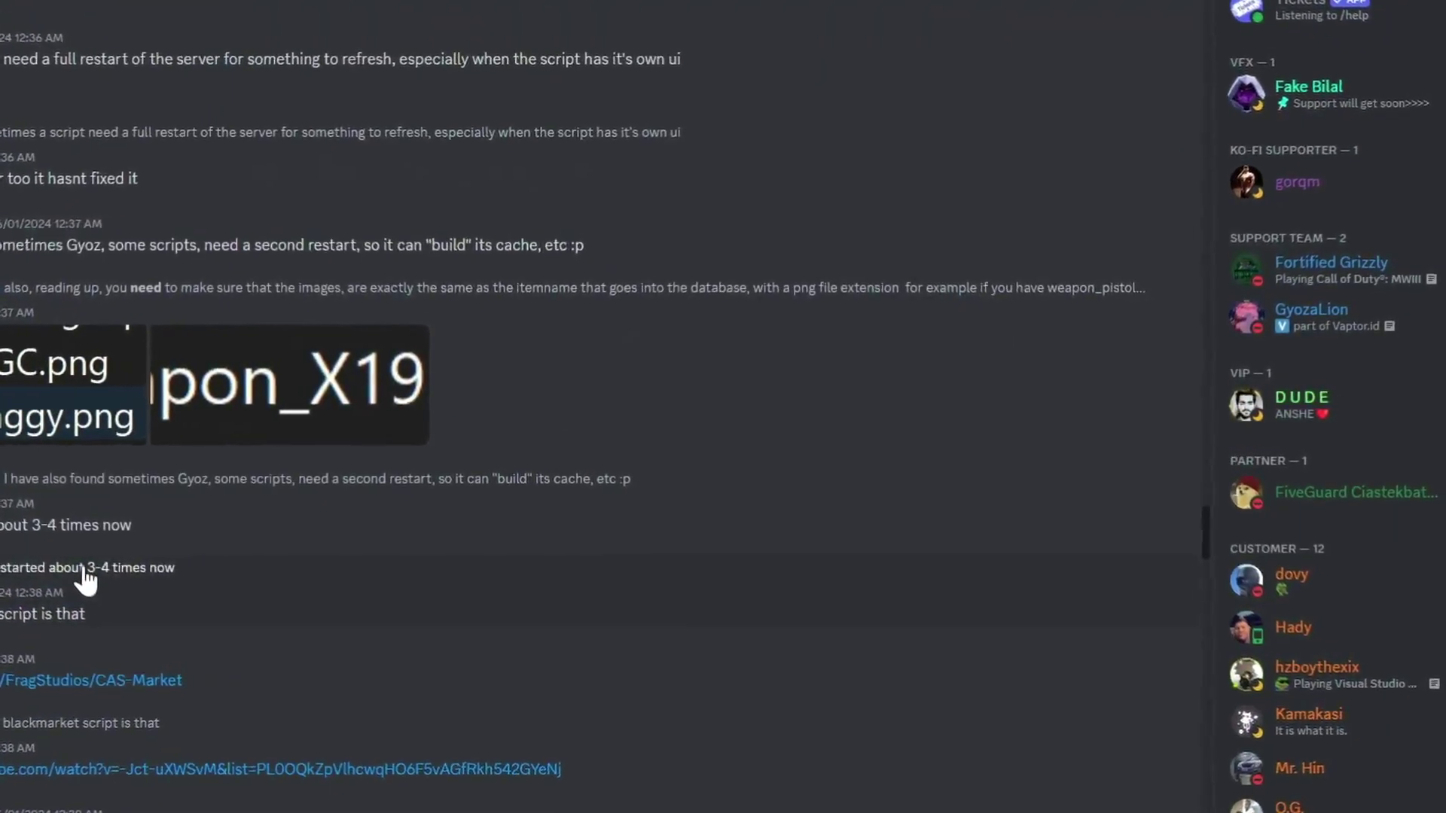
scroll(133, 570, "up", 5)
scroll(86, 582, "up", 3)
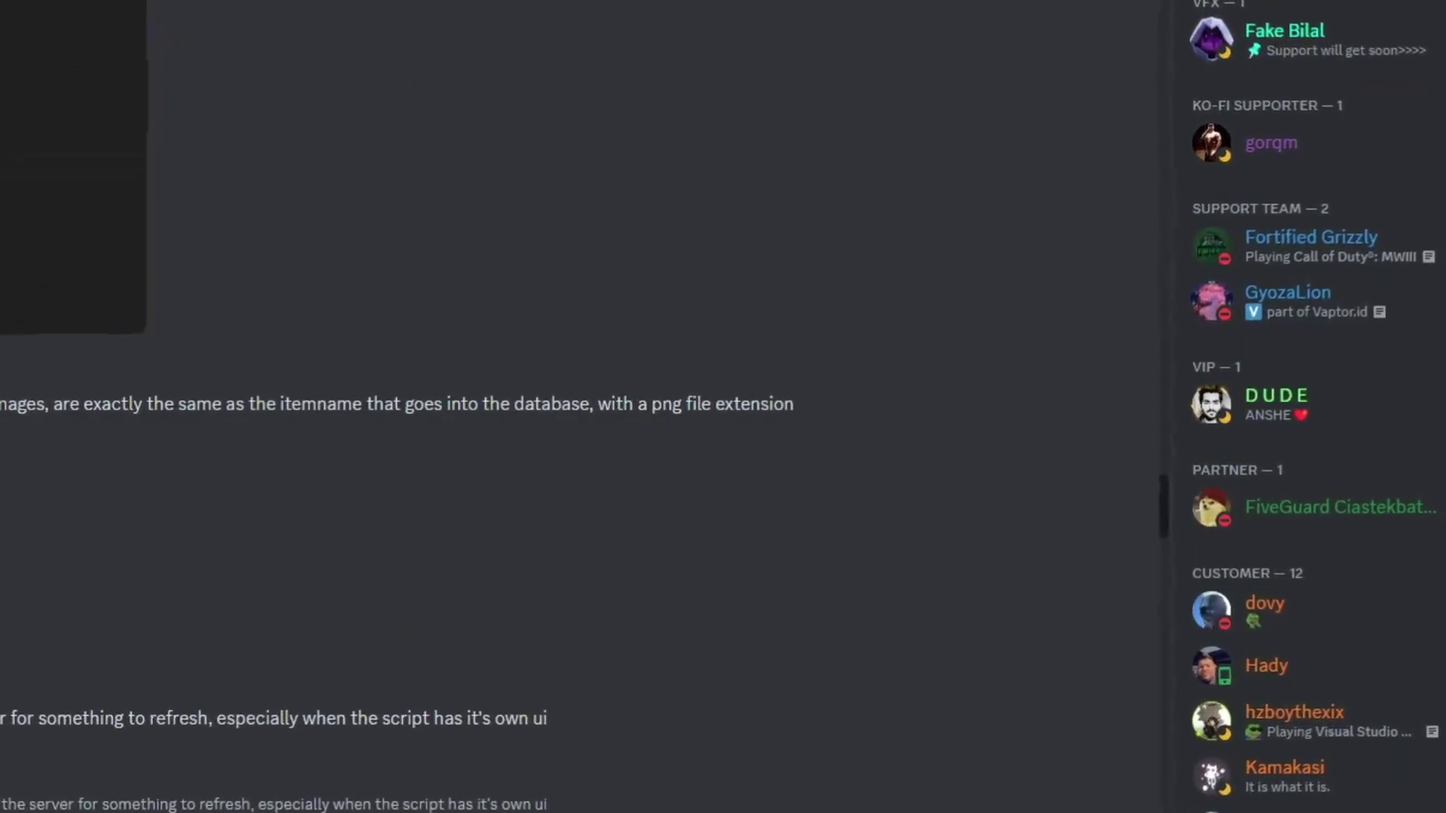